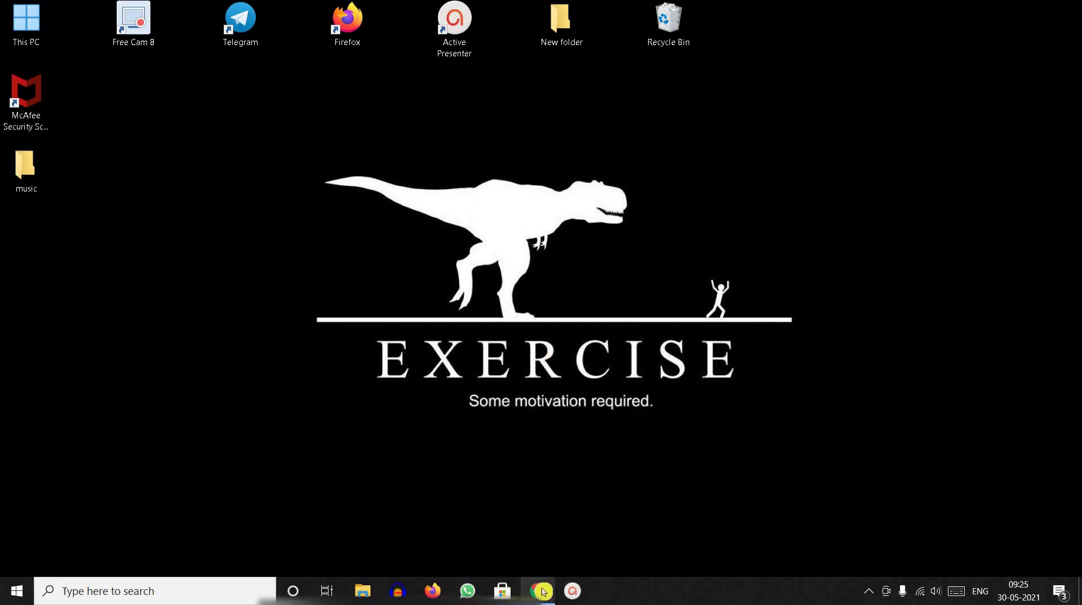
- Restore the Chrome window showing Thinkitive's Trainee Software Engineer job posting
{"action": "left_click", "coordinate": [542, 591]}
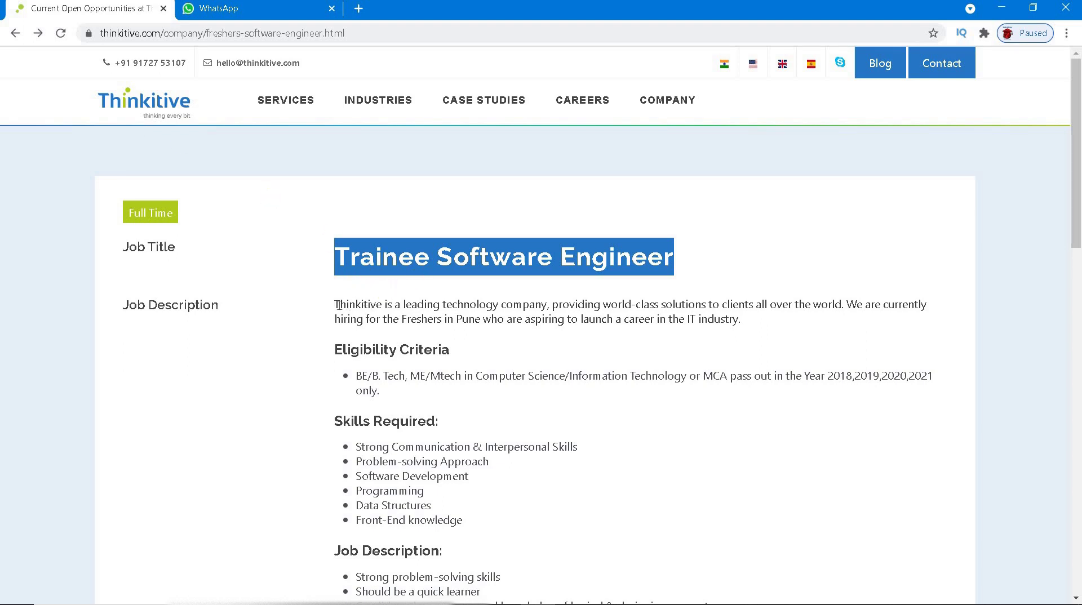
- Highlight the intro, then eligibility: 2018–2021 pass-outs, BE or MCA, Computer Science/Information Technology
{"action": "left_click_drag", "start_coordinate": [335, 304], "coordinate": [760, 322]}
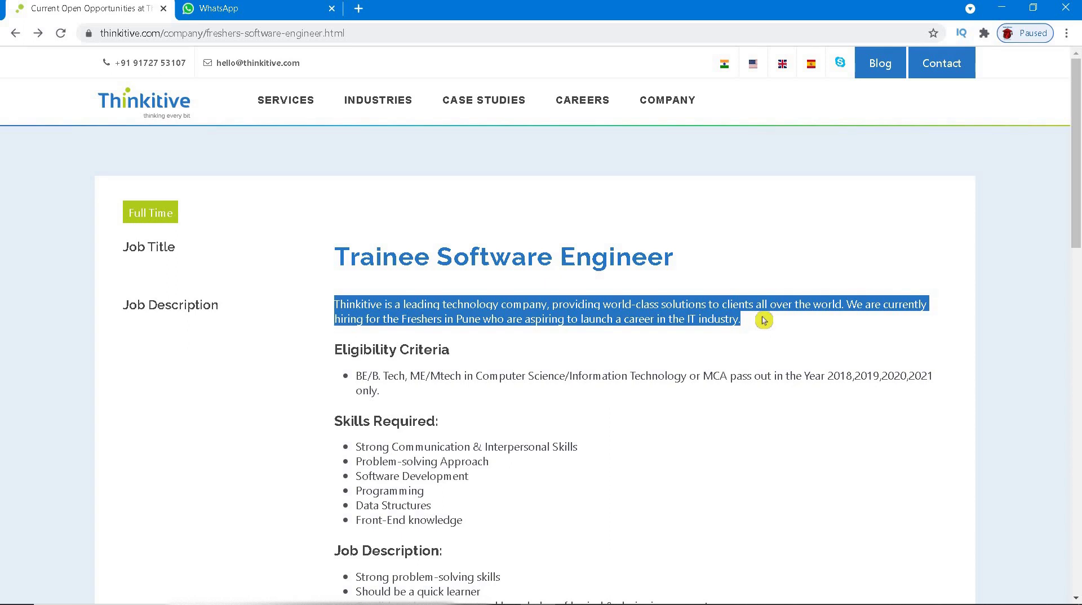
{"action": "left_click_drag", "start_coordinate": [1076, 162], "coordinate": [1077, 199]}
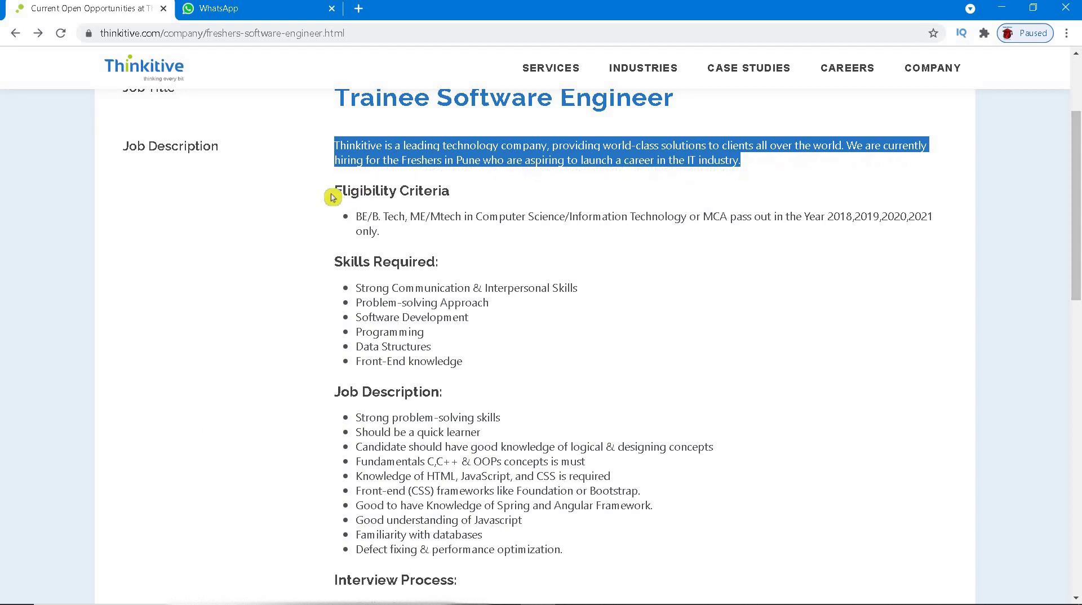
{"action": "triple_click", "coordinate": [332, 196]}
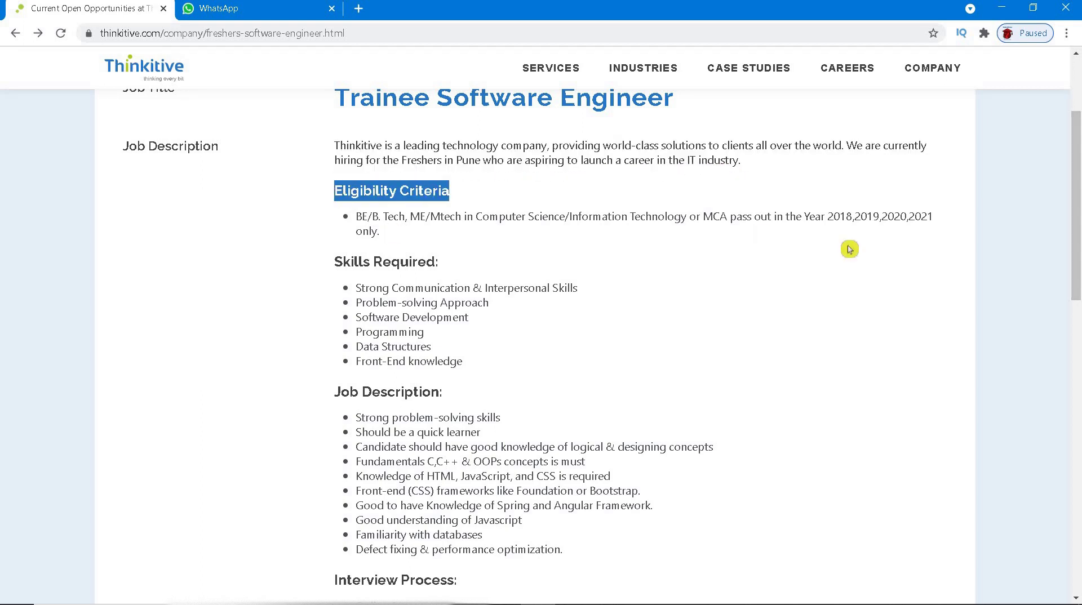
{"action": "double_click", "coordinate": [847, 218]}
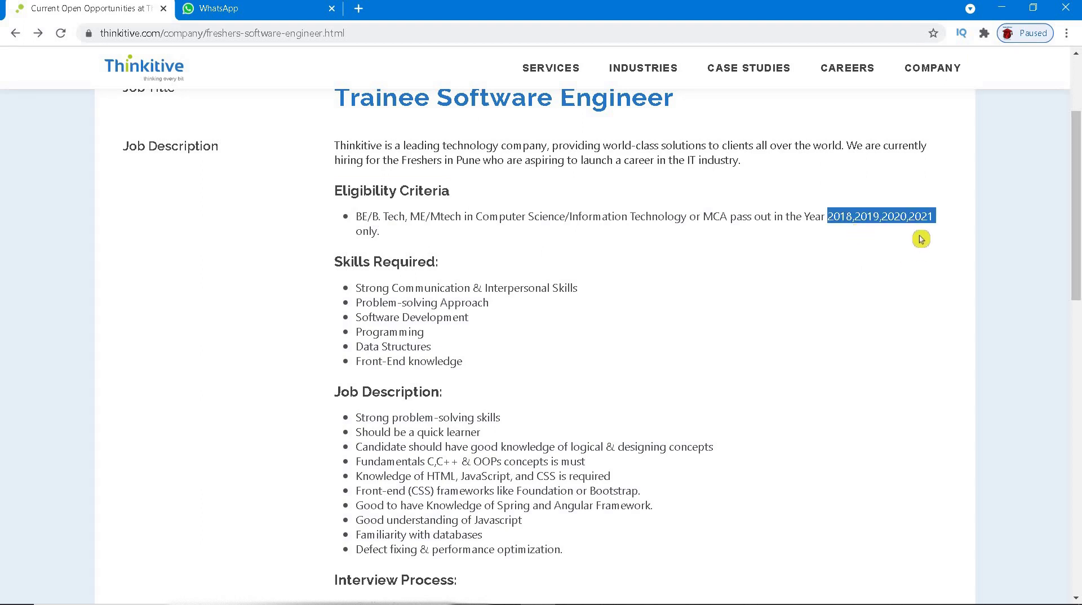
{"action": "double_click", "coordinate": [364, 216]}
{"action": "left_click", "coordinate": [461, 219]}
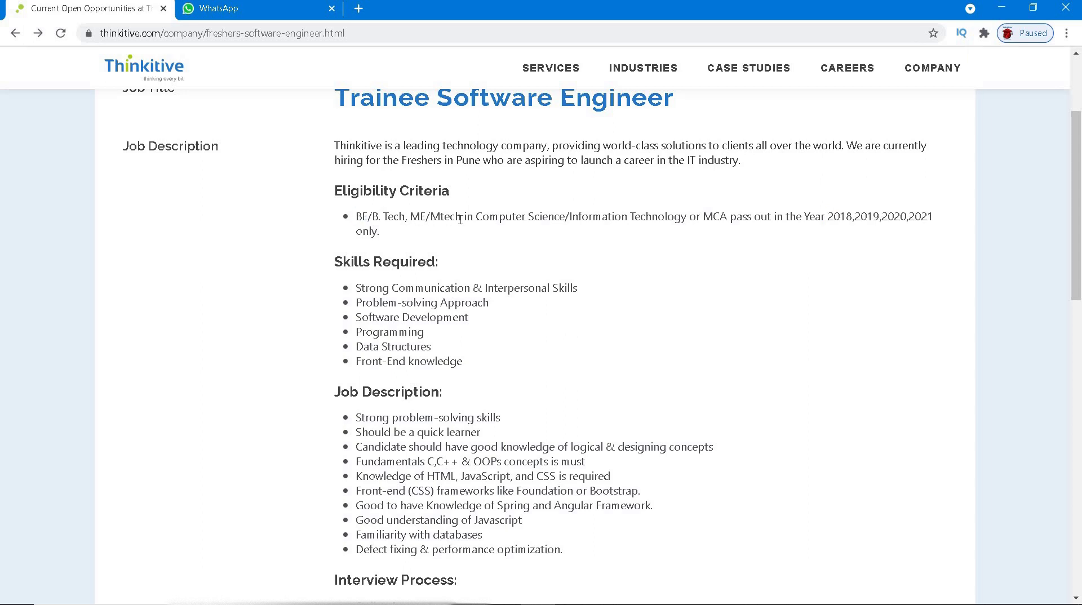
{"action": "double_click", "coordinate": [715, 216]}
{"action": "left_click_drag", "start_coordinate": [473, 218], "coordinate": [688, 218]}
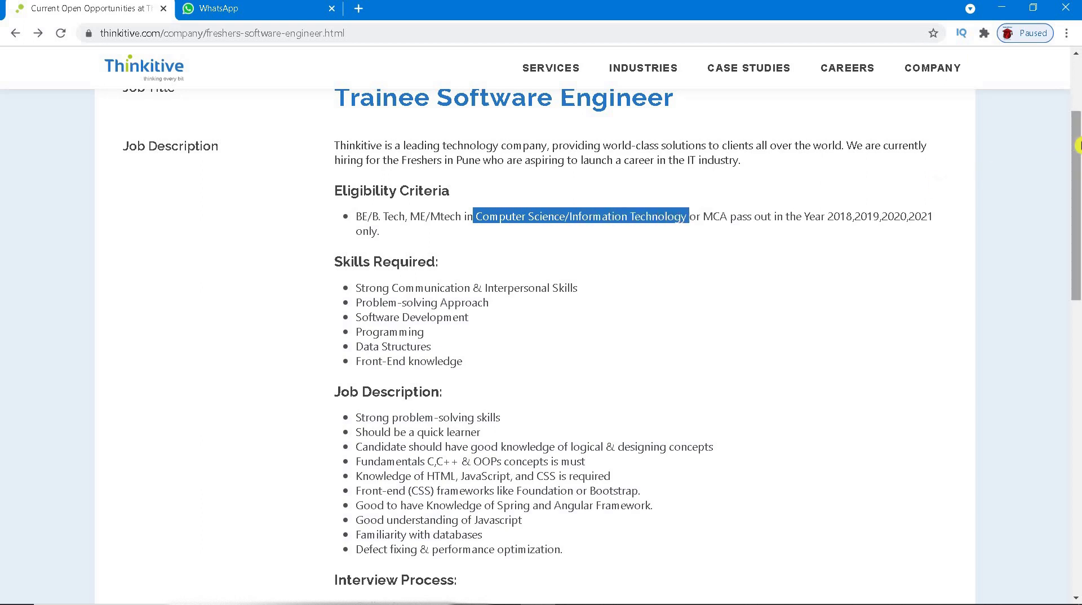
- Highlight the Communication, Interpersonal, Problem-solving and Software Development skills
{"action": "left_click_drag", "start_coordinate": [1077, 145], "coordinate": [1077, 220]}
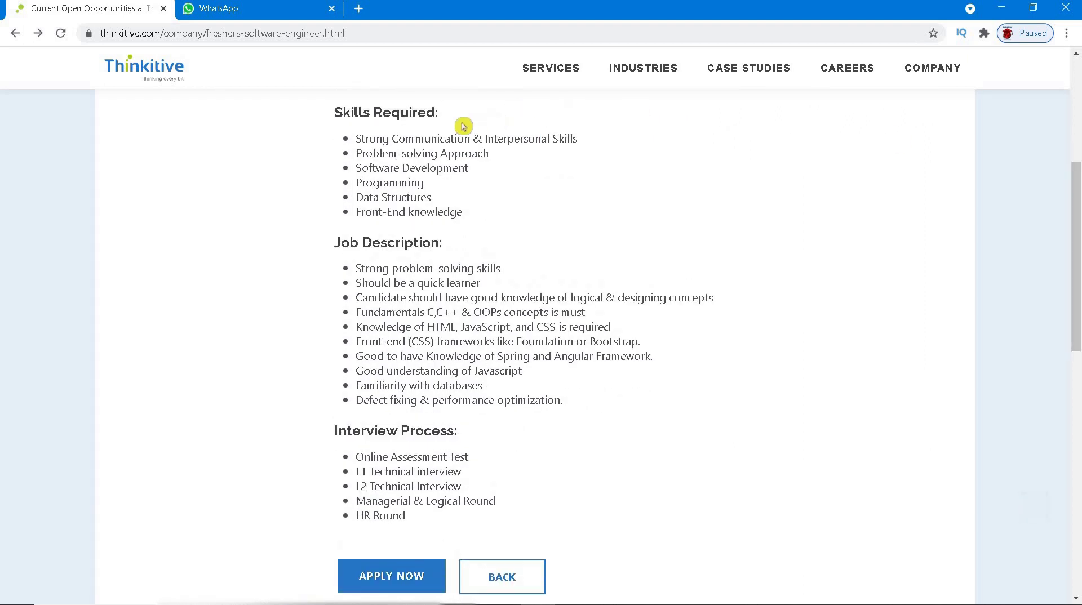
{"action": "double_click", "coordinate": [442, 135]}
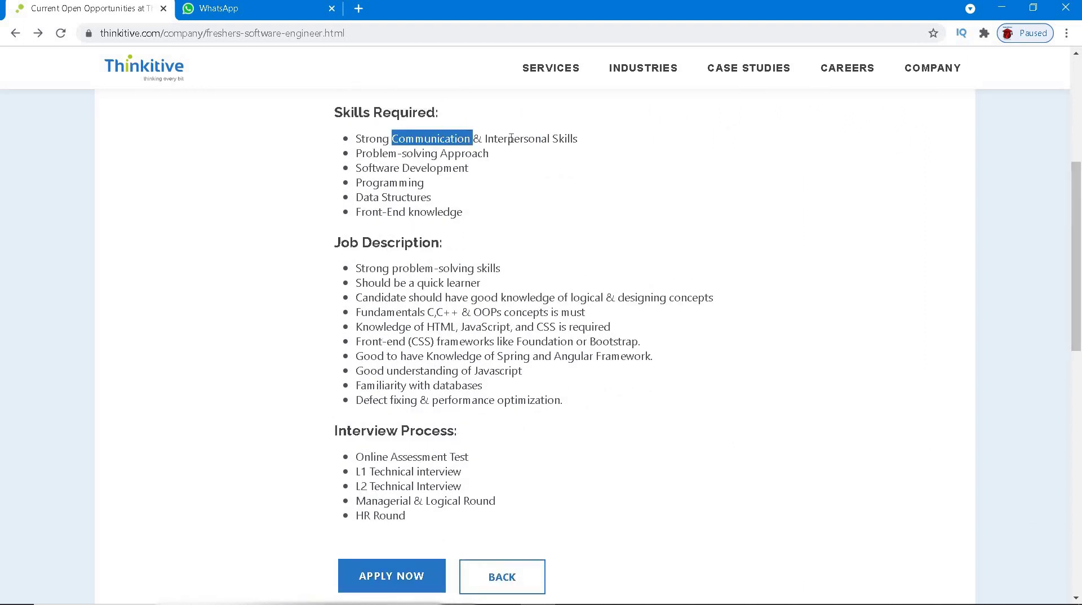
{"action": "double_click", "coordinate": [528, 141]}
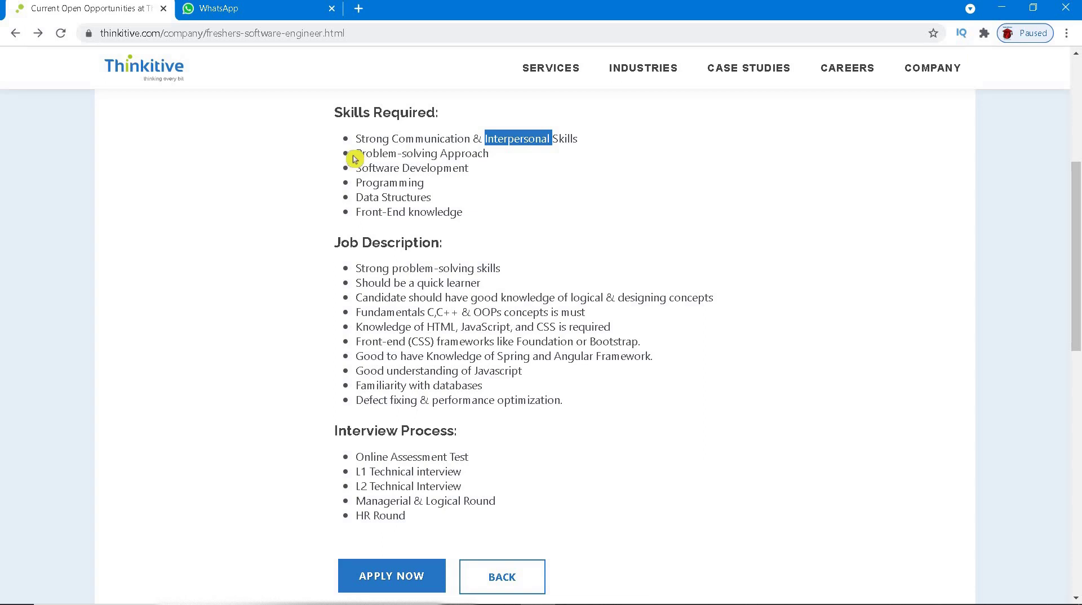
{"action": "triple_click", "coordinate": [512, 162]}
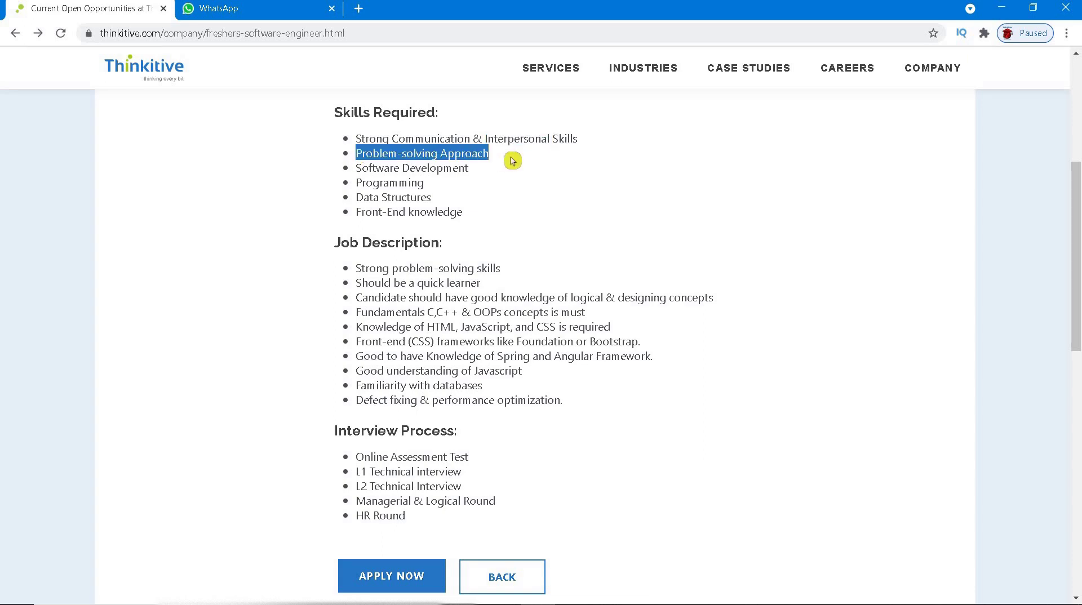
{"action": "left_click", "coordinate": [471, 169]}
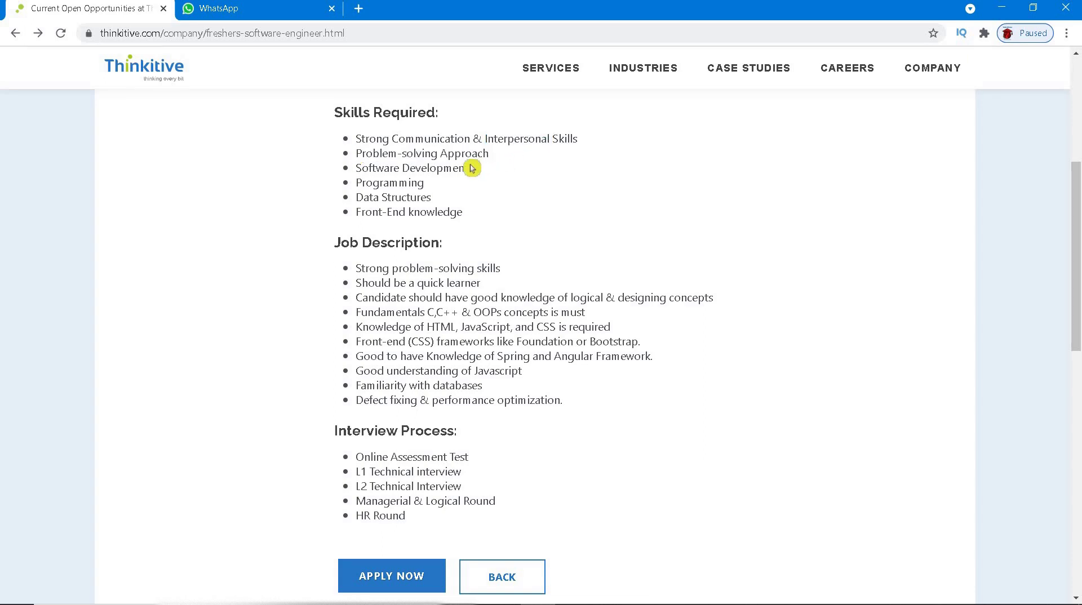
{"action": "triple_click", "coordinate": [471, 169]}
- Highlight the Programming, Data Structures and Front-End skills, then all six together
{"action": "double_click", "coordinate": [376, 183]}
{"action": "triple_click", "coordinate": [391, 199]}
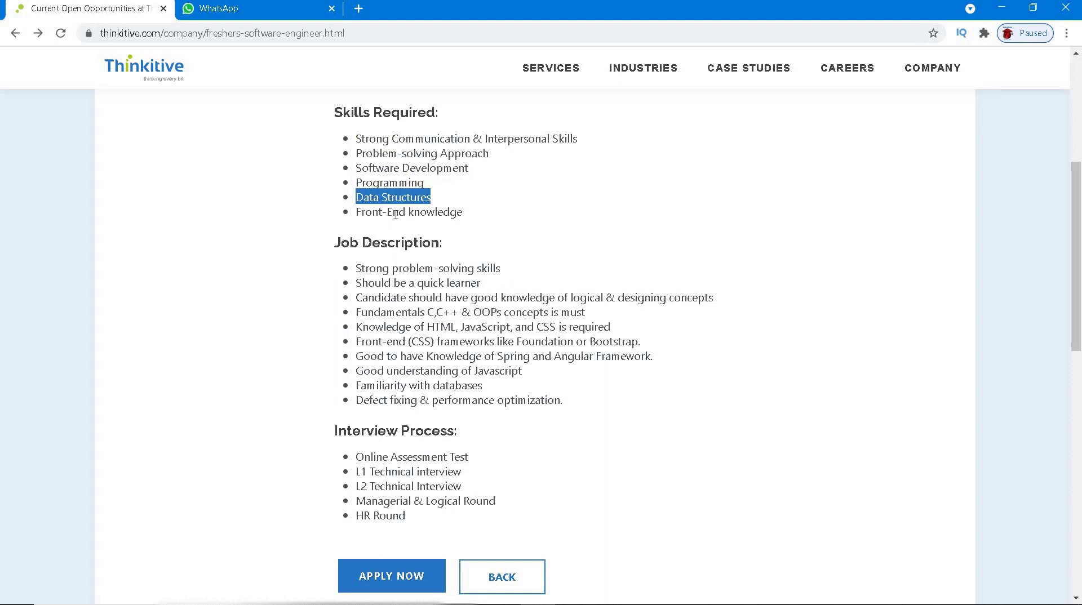
{"action": "triple_click", "coordinate": [396, 213]}
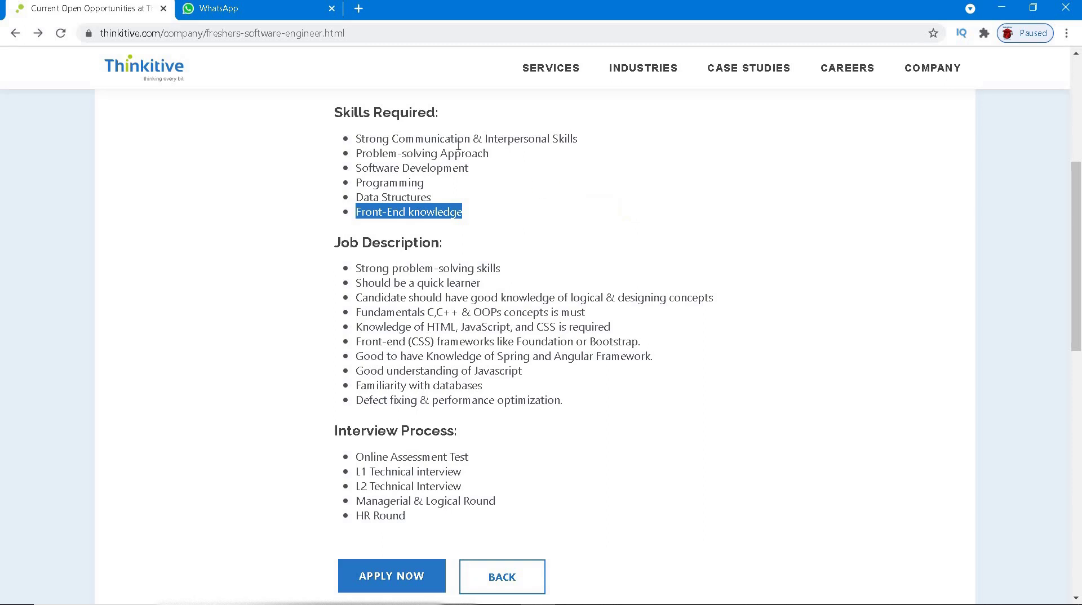
{"action": "left_click_drag", "start_coordinate": [357, 140], "coordinate": [472, 213]}
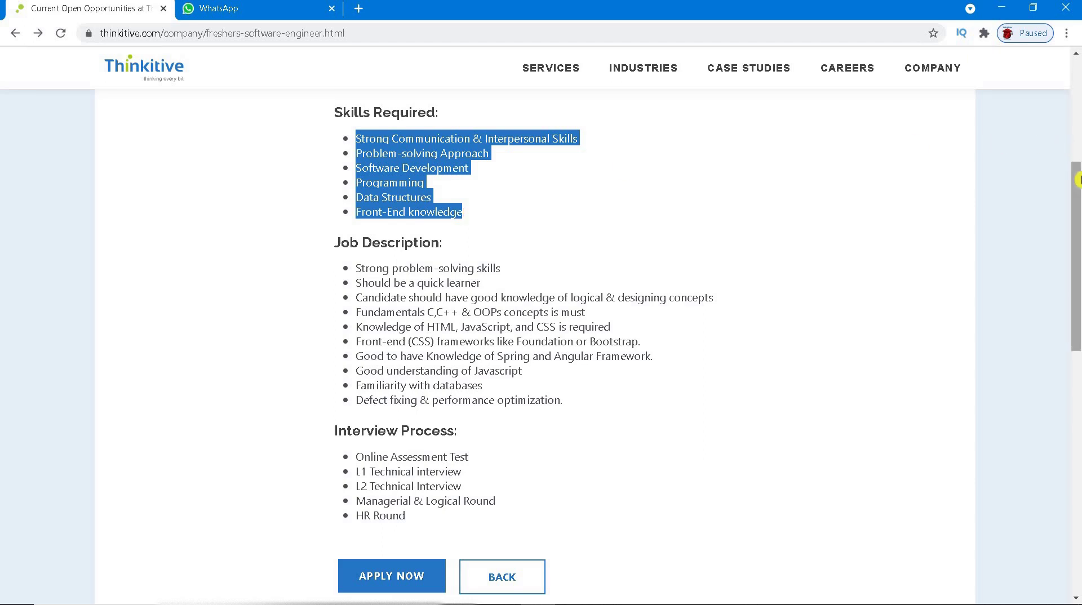
{"action": "left_click_drag", "start_coordinate": [1076, 180], "coordinate": [1075, 233]}
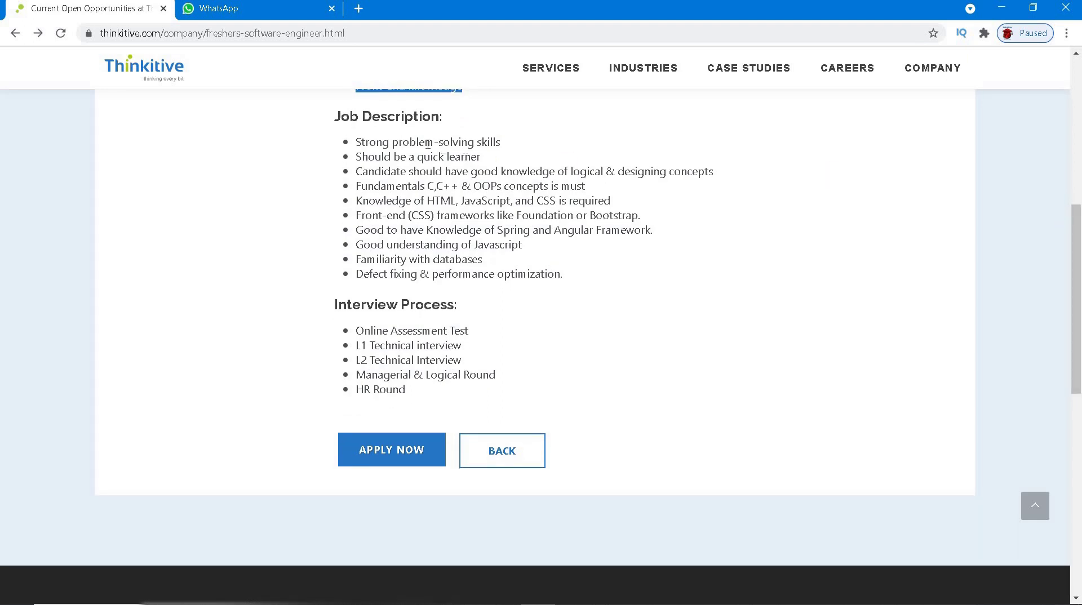
- Highlight the problem-solving and quick-learner requirements in the Job Description
{"action": "left_click_drag", "start_coordinate": [394, 142], "coordinate": [516, 142]}
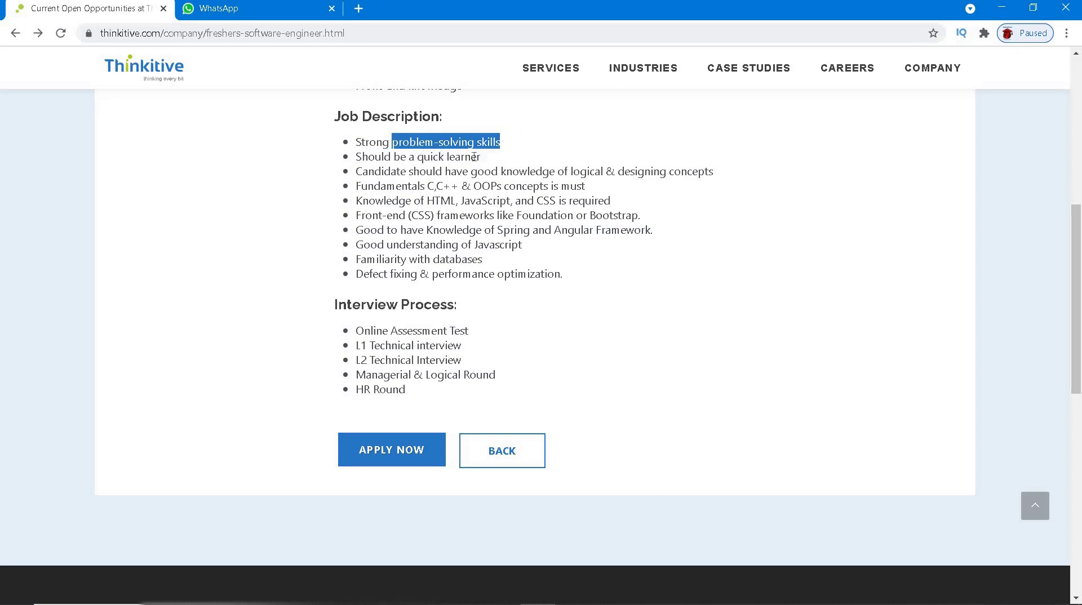
{"action": "mouse_move", "coordinate": [481, 157]}
{"action": "left_mouse_down"}
{"action": "mouse_move", "coordinate": [416, 157]}
{"action": "mouse_move", "coordinate": [539, 186]}
{"action": "left_mouse_up"}
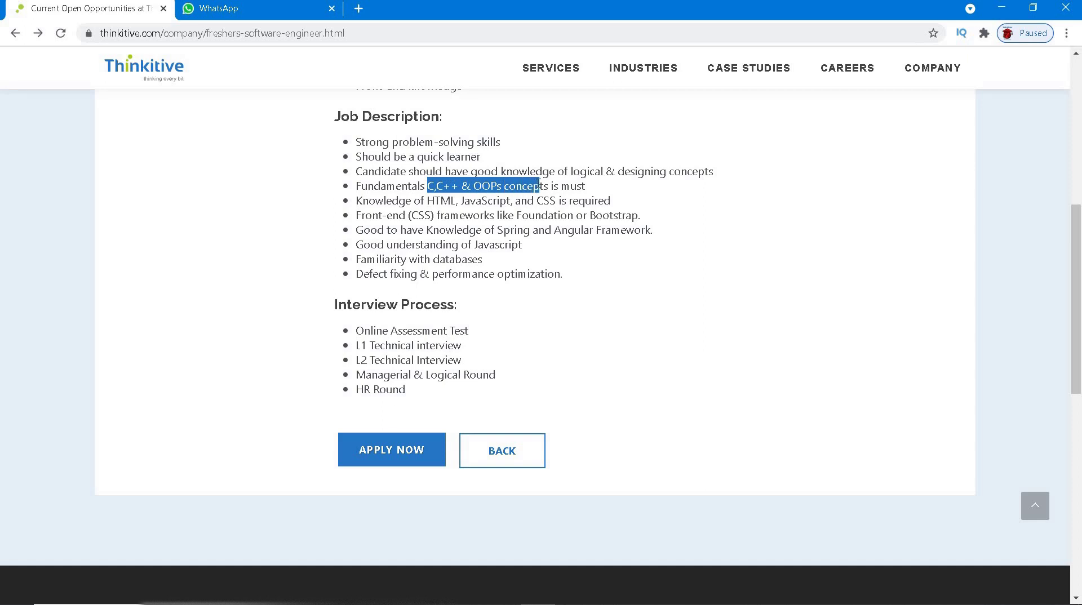
{"action": "scroll", "coordinate": [540, 185], "scroll_direction": "down", "scroll_amount": 1, "text": "ctrl"}
{"action": "scroll", "coordinate": [539, 186], "scroll_direction": "down", "scroll_amount": 3, "text": "ctrl"}
{"action": "scroll", "coordinate": [538, 183], "scroll_direction": "up", "scroll_amount": 3, "text": "ctrl"}
- Highlight the logical and designing concepts requirement, then HTML, JavaScript and CSS
{"action": "double_click", "coordinate": [531, 158]}
{"action": "triple_click", "coordinate": [531, 158]}
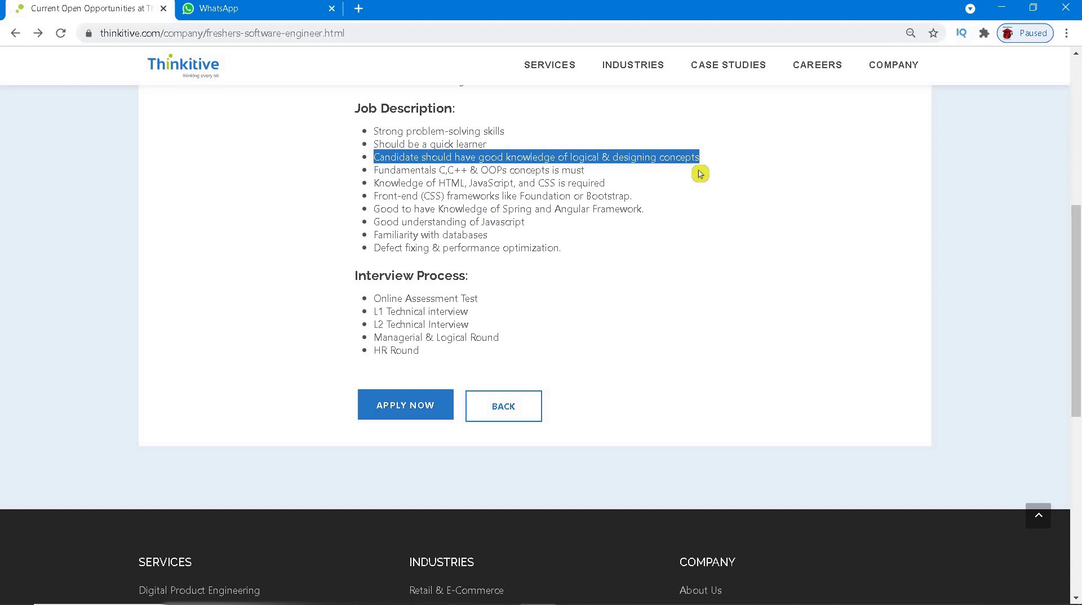
{"action": "double_click", "coordinate": [451, 184]}
{"action": "double_click", "coordinate": [498, 184]}
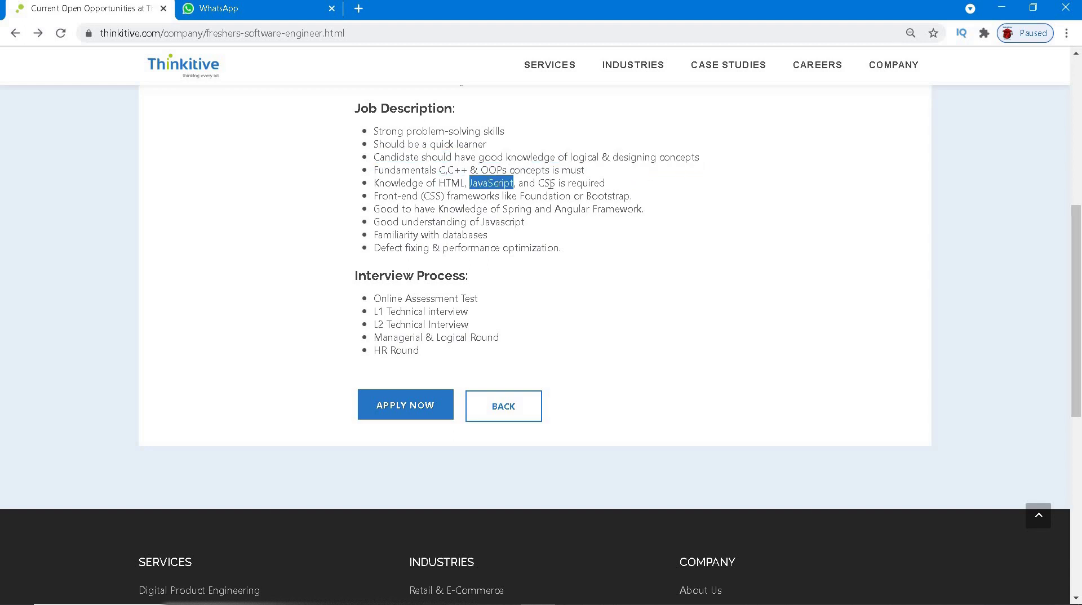
{"action": "double_click", "coordinate": [551, 184]}
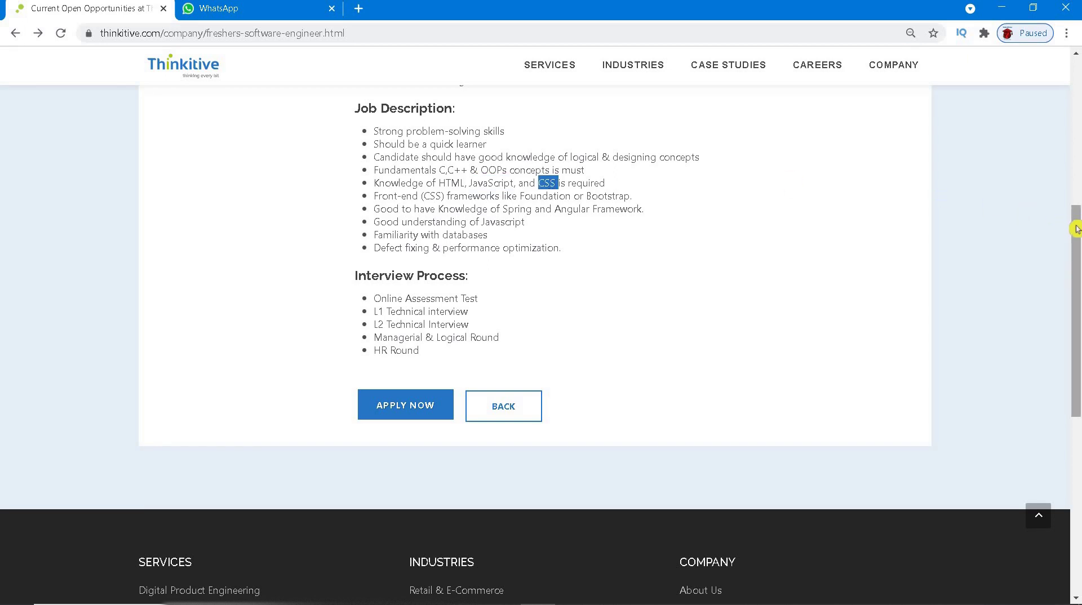
{"action": "left_click_drag", "start_coordinate": [1076, 228], "coordinate": [1076, 232]}
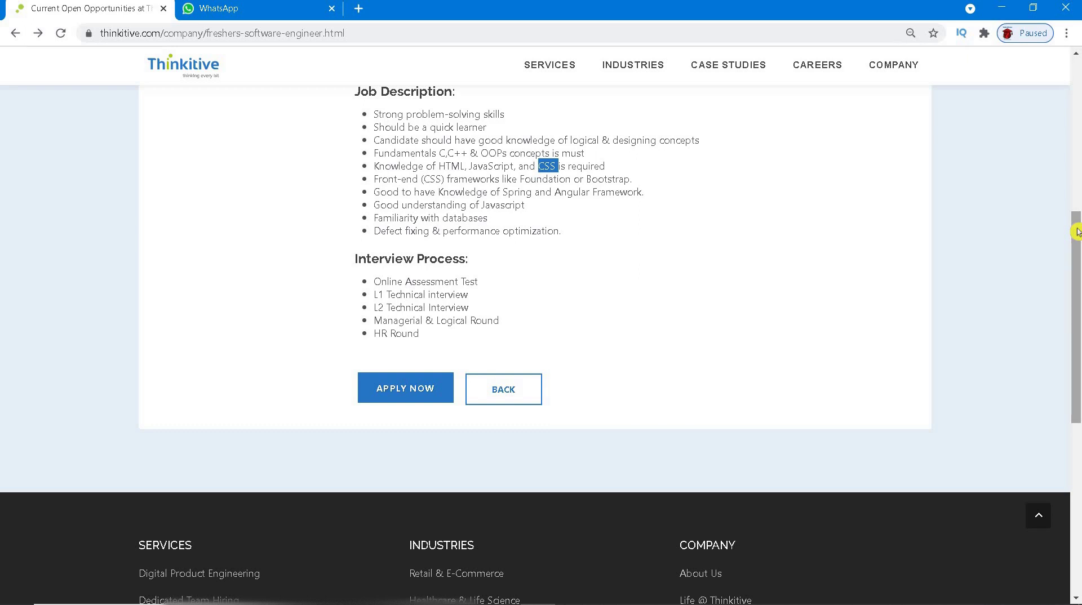
{"action": "left_click_drag", "start_coordinate": [1076, 233], "coordinate": [1076, 241]}
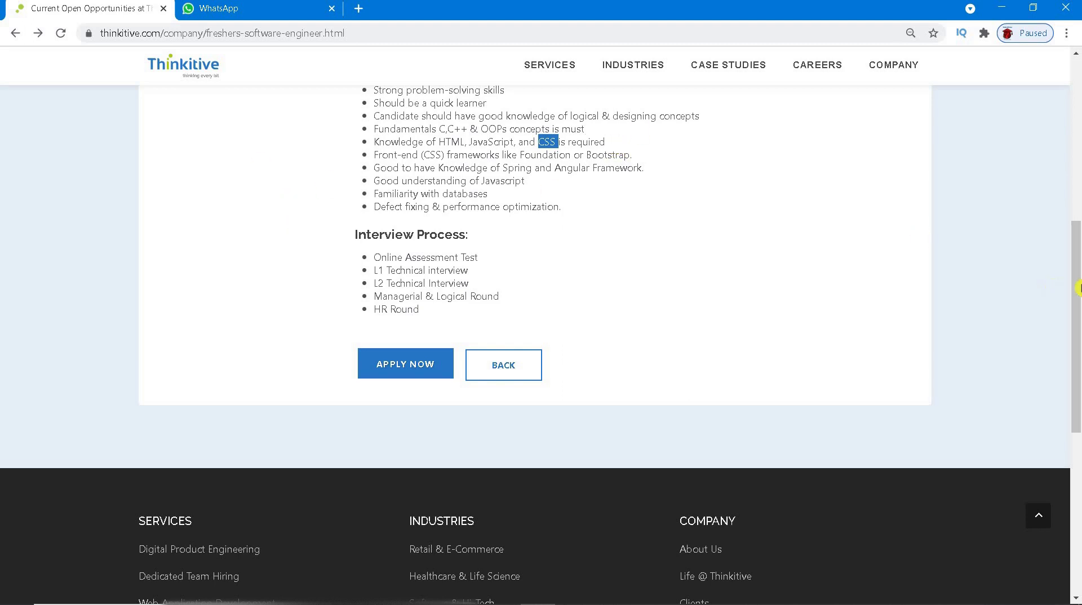
{"action": "scroll", "coordinate": [514, 237], "scroll_direction": "up", "scroll_amount": 2}
{"action": "scroll", "coordinate": [515, 236], "scroll_direction": "down", "scroll_amount": 3}
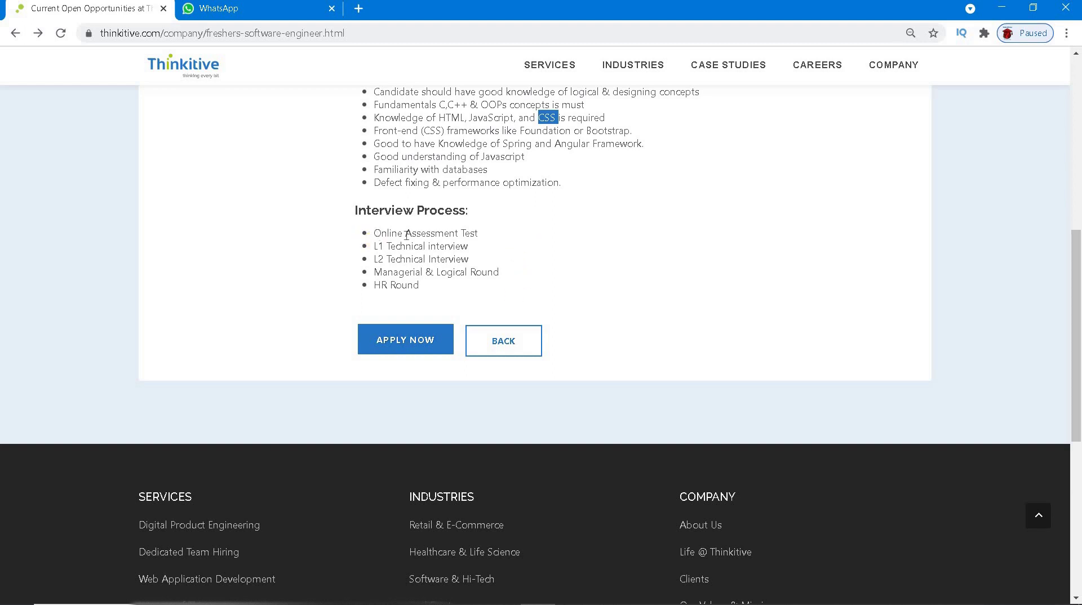
{"action": "left_click_drag", "start_coordinate": [375, 235], "coordinate": [479, 235]}
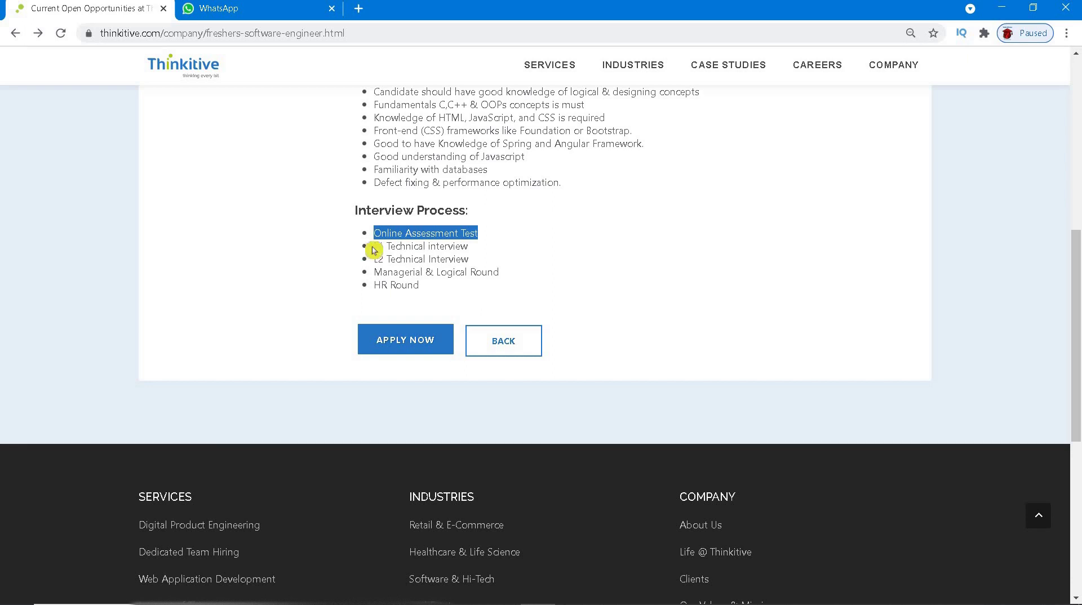
{"action": "mouse_move", "coordinate": [501, 248]}
{"action": "left_mouse_down"}
{"action": "mouse_move", "coordinate": [378, 247]}
{"action": "mouse_move", "coordinate": [491, 258]}
{"action": "left_mouse_up"}
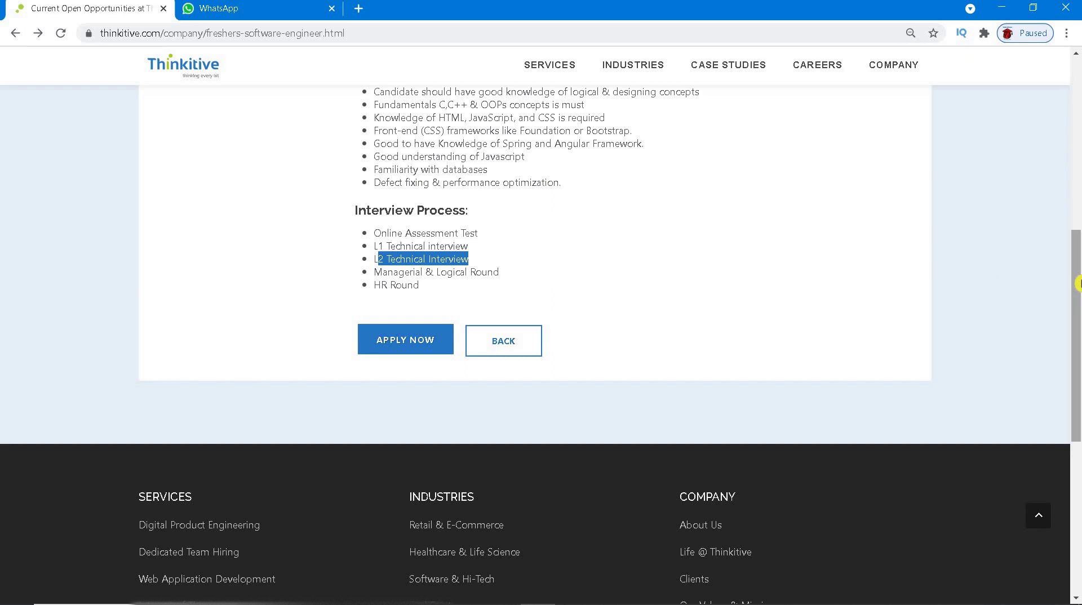
{"action": "scroll", "coordinate": [1076, 307], "scroll_direction": "down", "scroll_amount": 1}
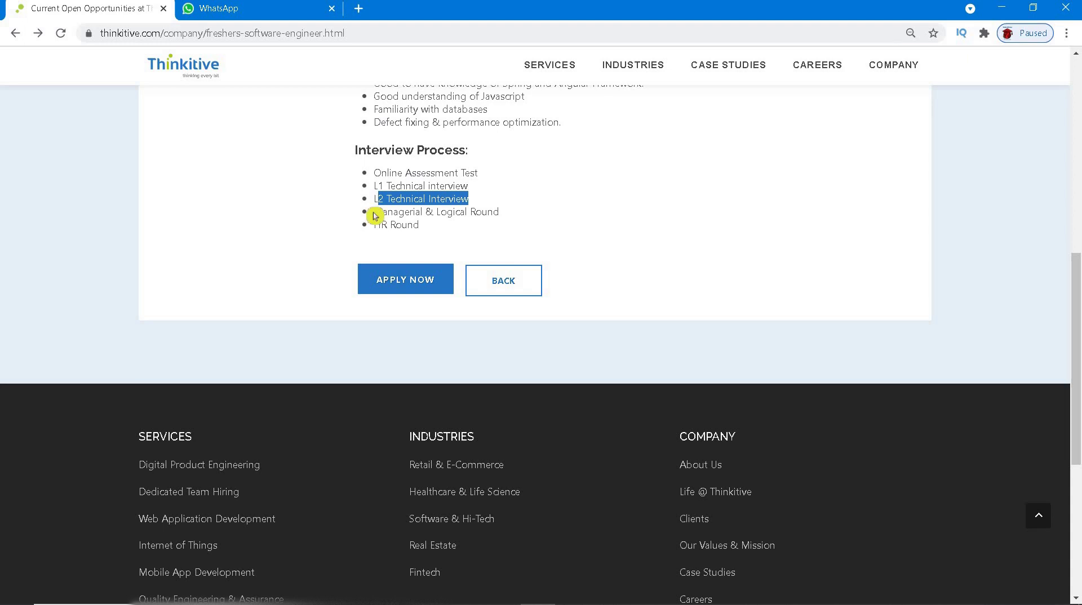
{"action": "left_click_drag", "start_coordinate": [382, 213], "coordinate": [530, 217]}
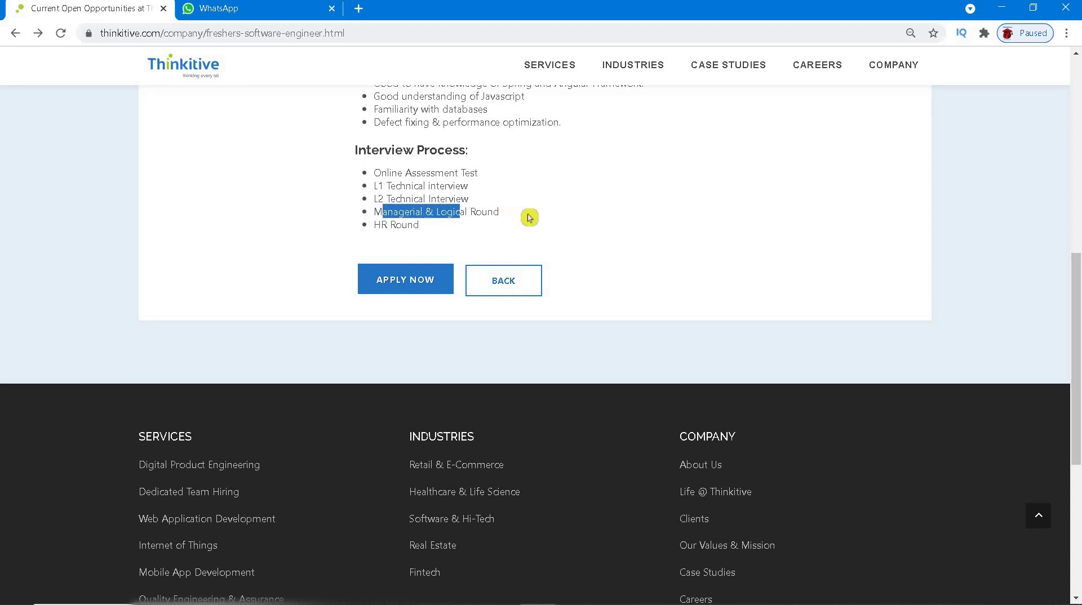
{"action": "left_click", "coordinate": [386, 225]}
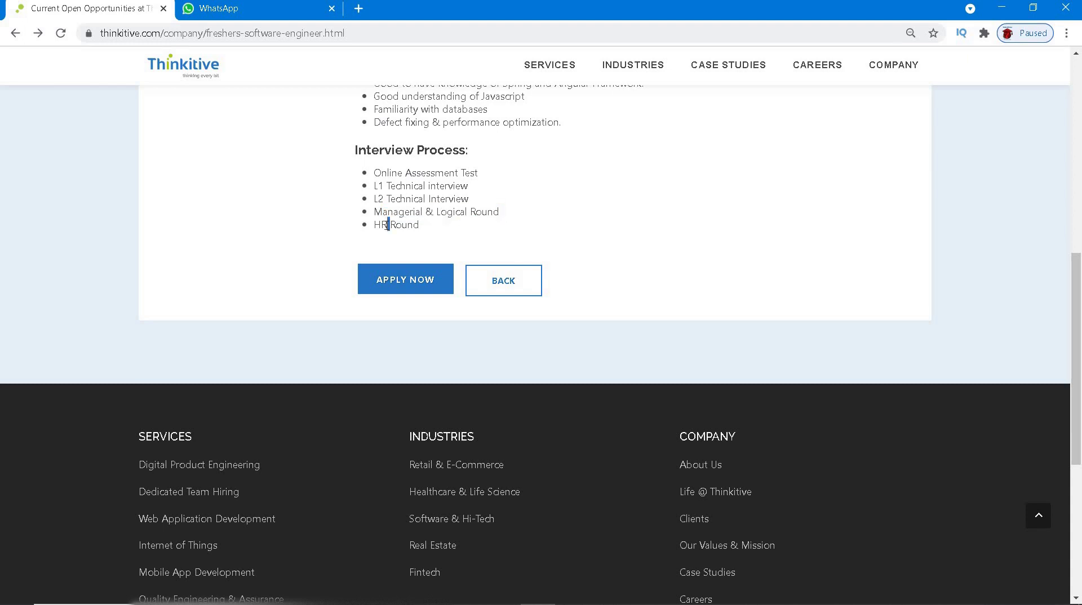
{"action": "triple_click", "coordinate": [386, 225]}
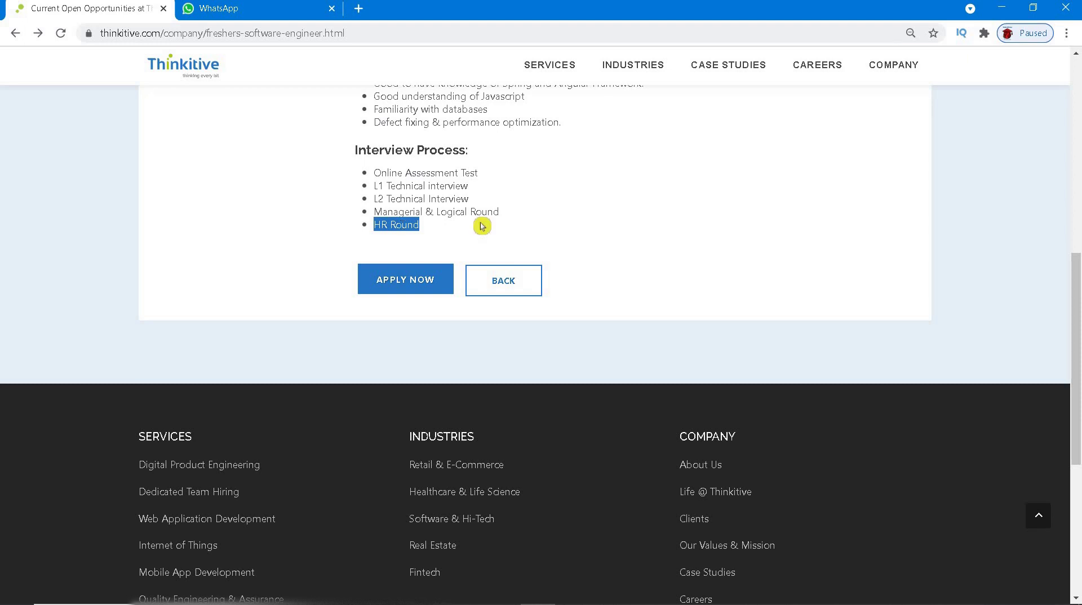
{"action": "scroll", "coordinate": [416, 474], "scroll_direction": "up", "scroll_amount": 2}
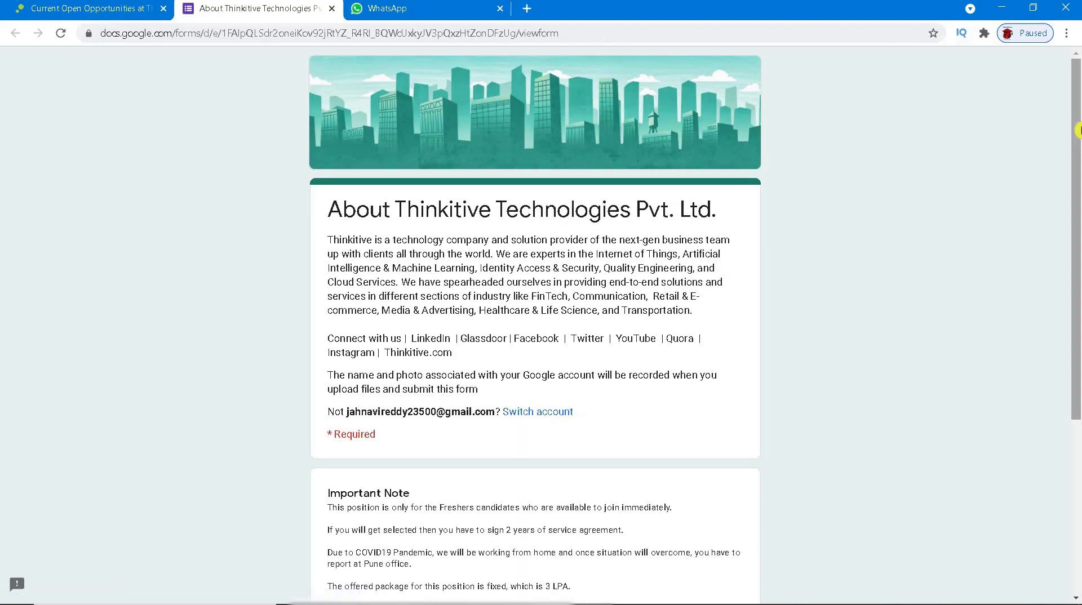
- Review the Important Note: join immediately, 2-year service agreement, Pune location, 3 LPA package
{"action": "scroll", "coordinate": [1068, 220], "scroll_direction": "down", "scroll_amount": 2}
{"action": "scroll", "coordinate": [1068, 221], "scroll_direction": "down", "scroll_amount": 2}
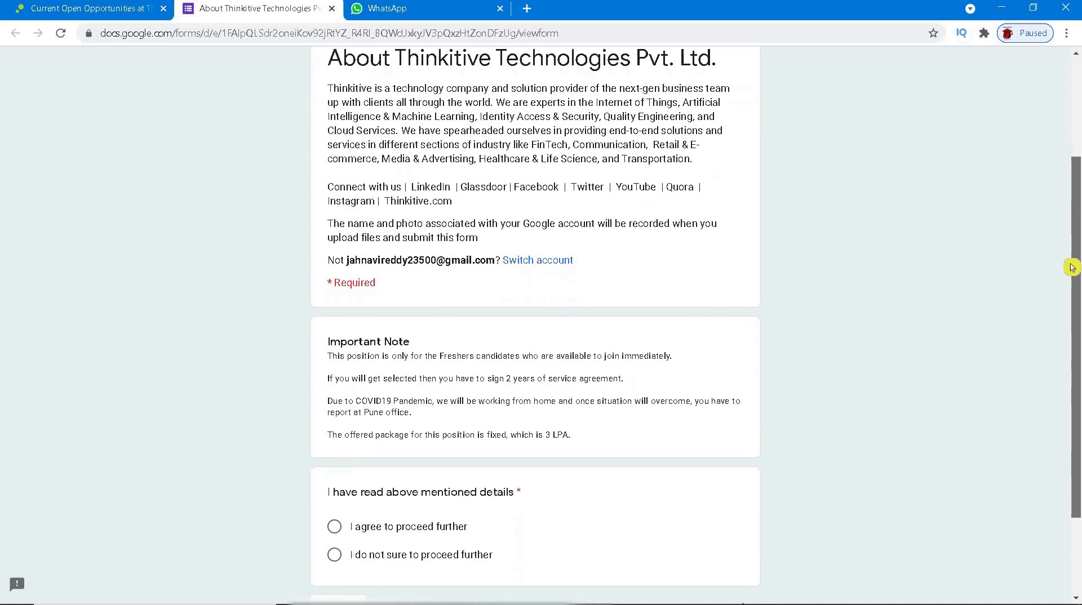
{"action": "scroll", "coordinate": [1066, 294], "scroll_direction": "down", "scroll_amount": 1}
{"action": "scroll", "coordinate": [1068, 351], "scroll_direction": "down", "scroll_amount": 1}
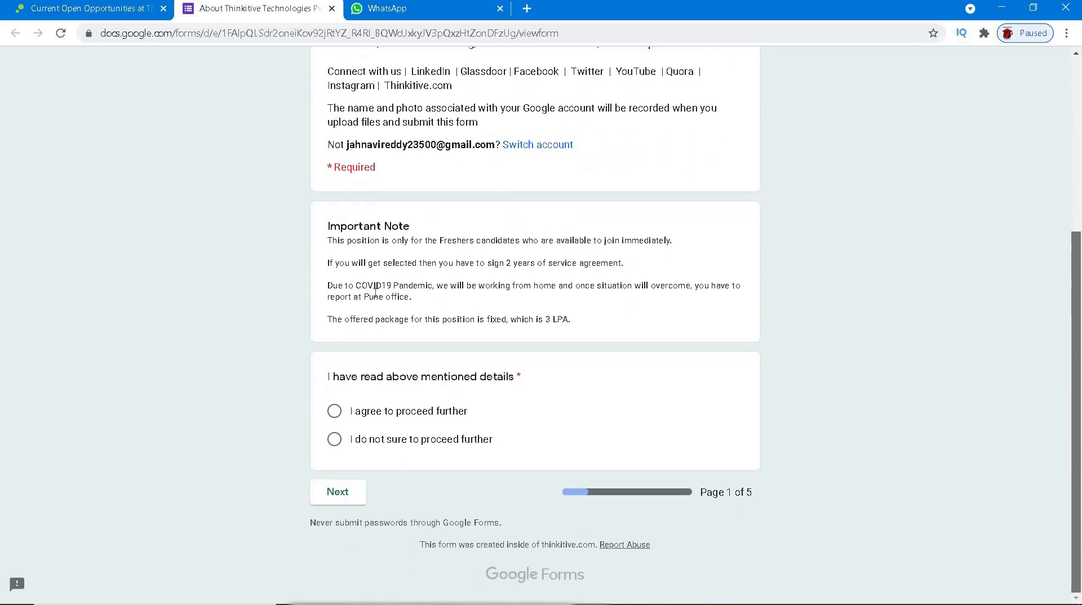
{"action": "triple_click", "coordinate": [334, 223]}
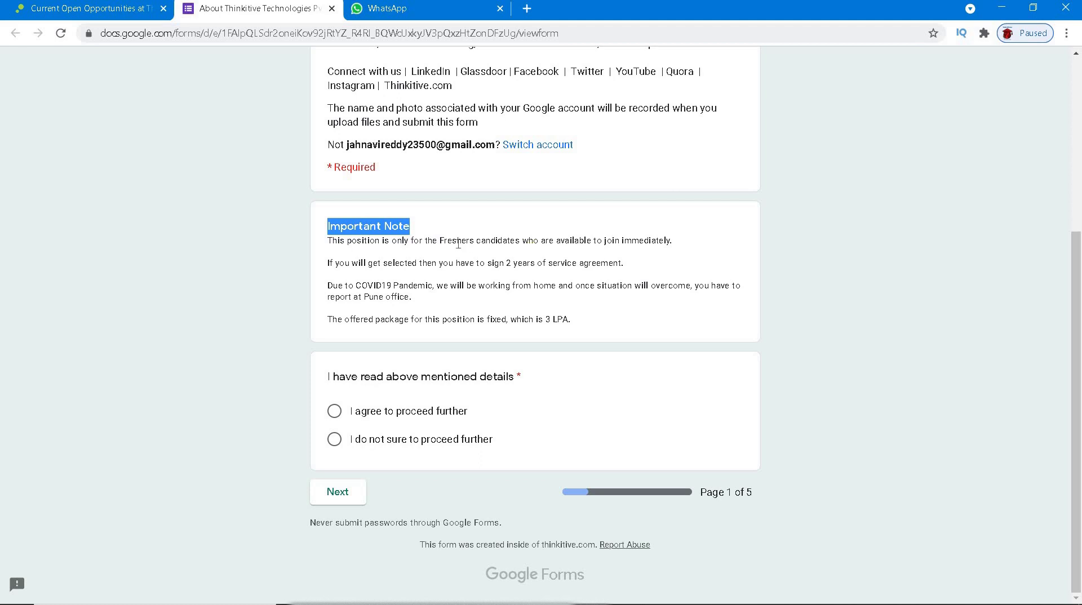
{"action": "double_click", "coordinate": [611, 239]}
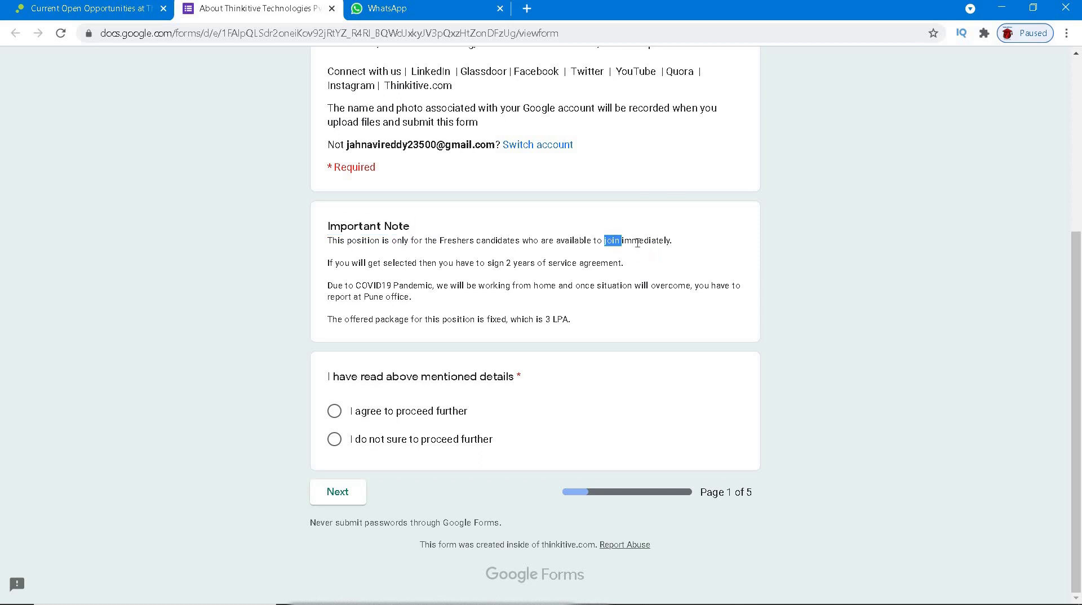
{"action": "double_click", "coordinate": [637, 242]}
{"action": "double_click", "coordinate": [613, 241]}
{"action": "left_click_drag", "start_coordinate": [537, 263], "coordinate": [506, 263]}
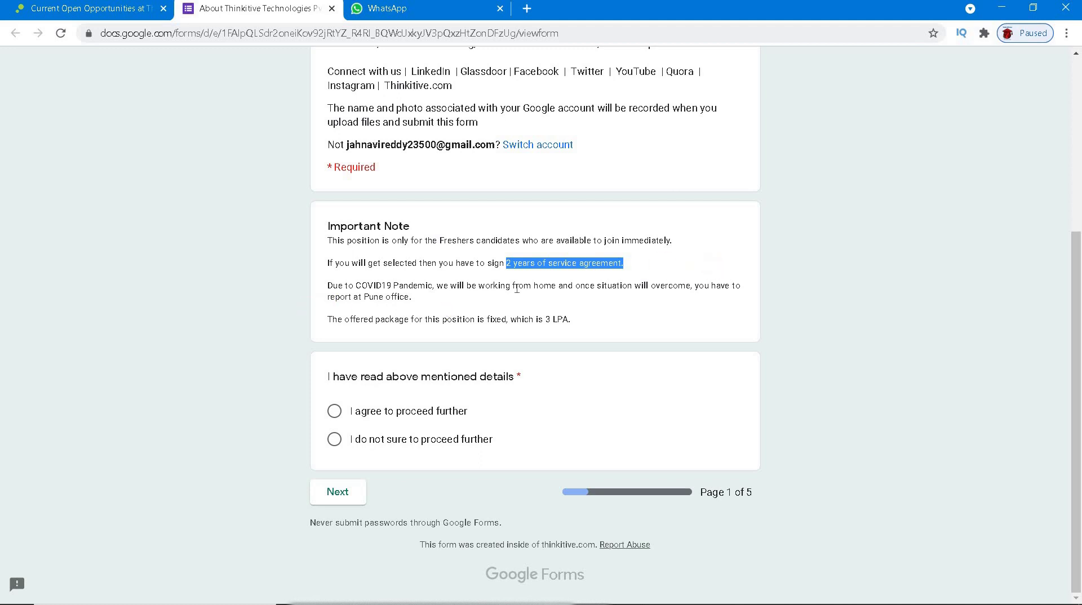
{"action": "double_click", "coordinate": [373, 297]}
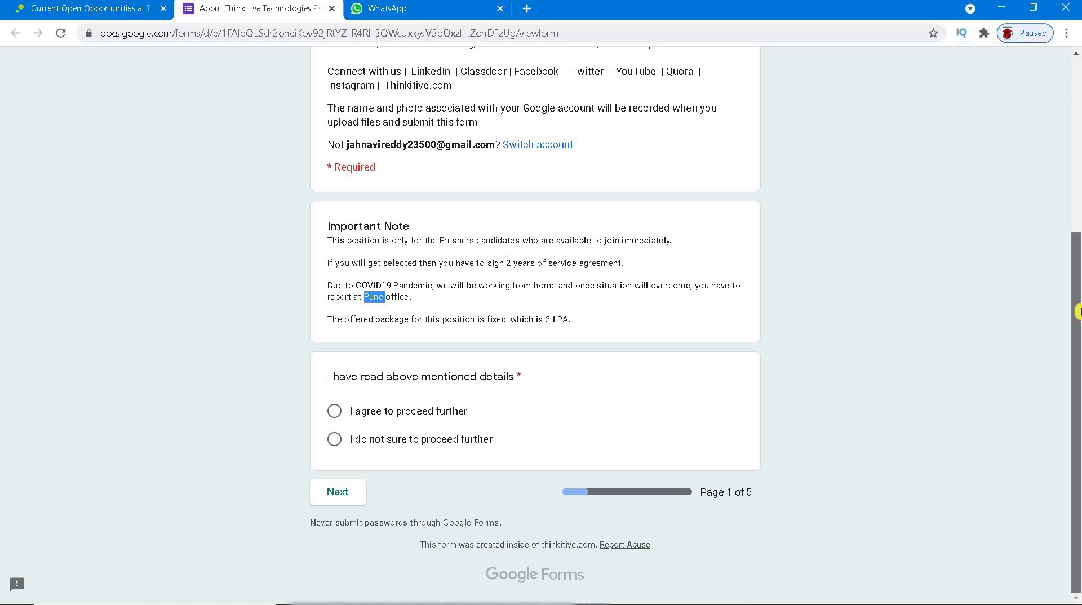
{"action": "double_click", "coordinate": [548, 319]}
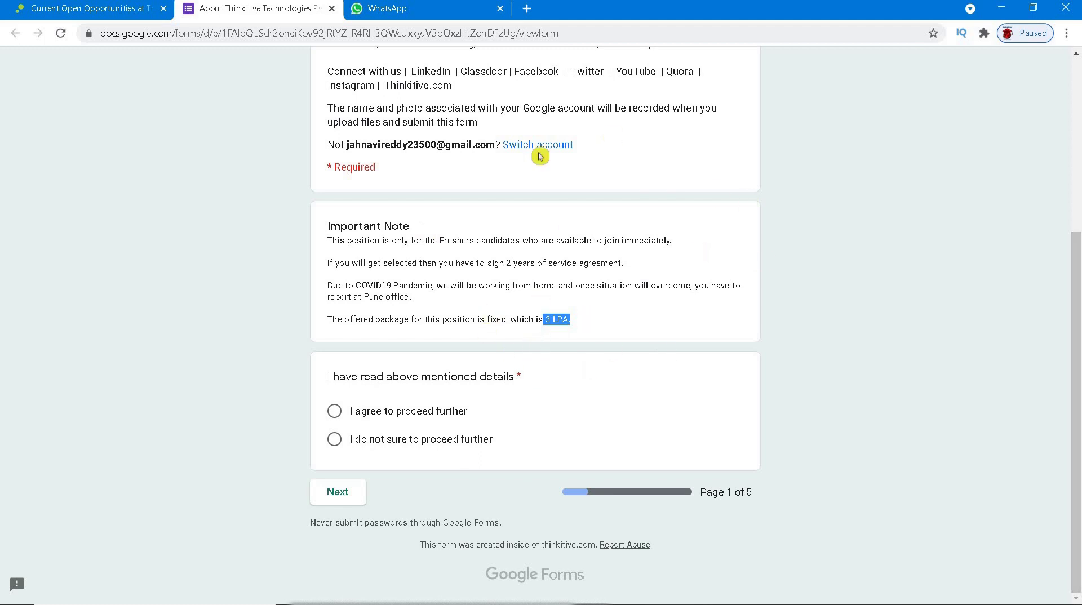
- Select 'I agree to proceed further' and continue to the next page
{"action": "left_click", "coordinate": [335, 413]}
{"action": "left_click", "coordinate": [338, 494]}
{"action": "left_click", "coordinate": [338, 494]}
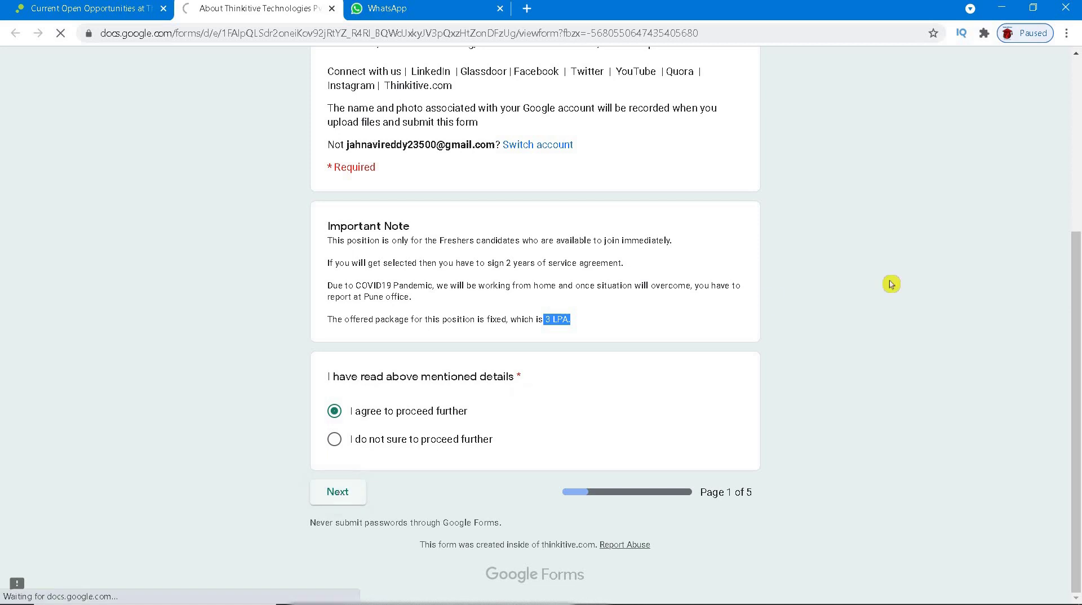
- Fill the full name from the saved suggestion, choose Female, and select BE/B.Tech qualification
{"action": "left_click_drag", "start_coordinate": [1076, 137], "coordinate": [1076, 188]}
{"action": "scroll", "coordinate": [430, 125], "scroll_direction": "down", "scroll_amount": 1}
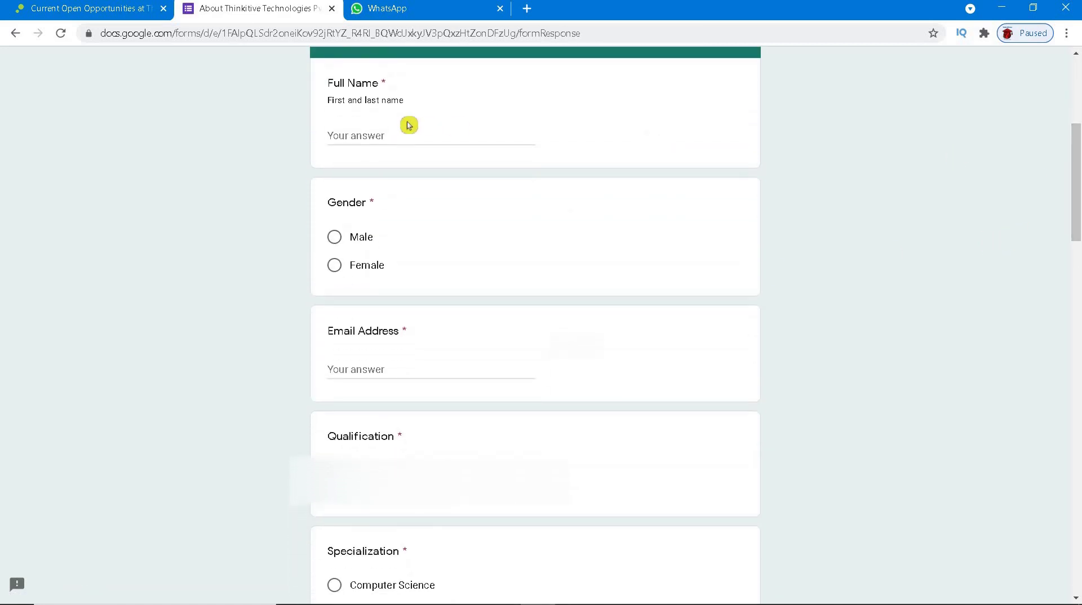
{"action": "left_click", "coordinate": [388, 133]}
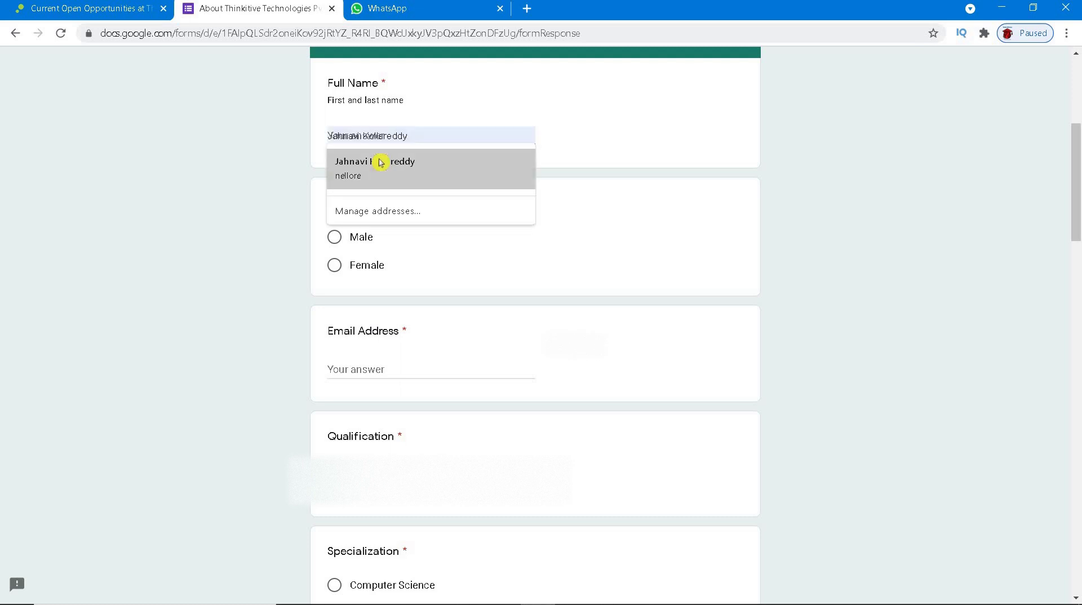
{"action": "left_click", "coordinate": [380, 162]}
{"action": "left_click", "coordinate": [334, 266]}
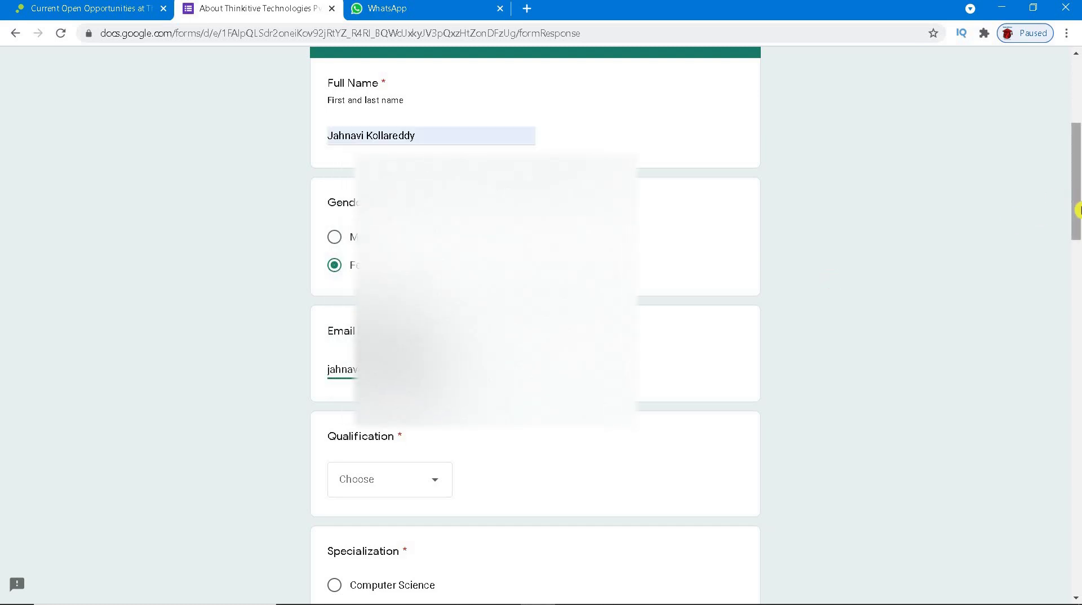
{"action": "scroll", "coordinate": [1077, 245], "scroll_direction": "down", "scroll_amount": 4}
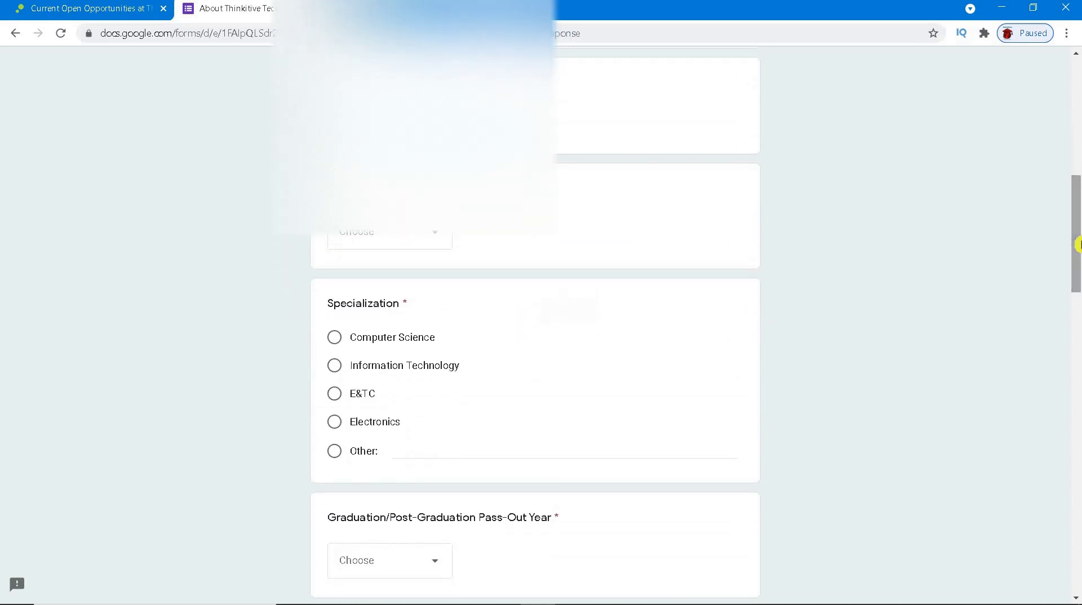
{"action": "left_click", "coordinate": [413, 238]}
{"action": "left_click", "coordinate": [396, 278]}
- Choose Computer Science specialization, 2021 pass-out year, and enter a 70% graduation aggregate
{"action": "scroll", "coordinate": [1074, 210], "scroll_direction": "down", "scroll_amount": 2}
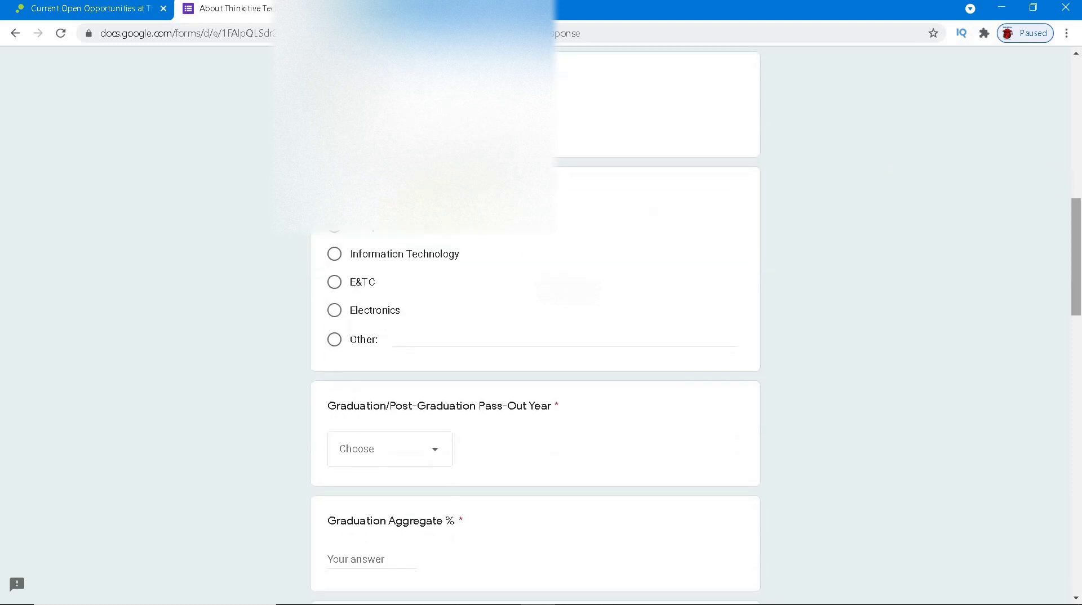
{"action": "left_click", "coordinate": [334, 227]}
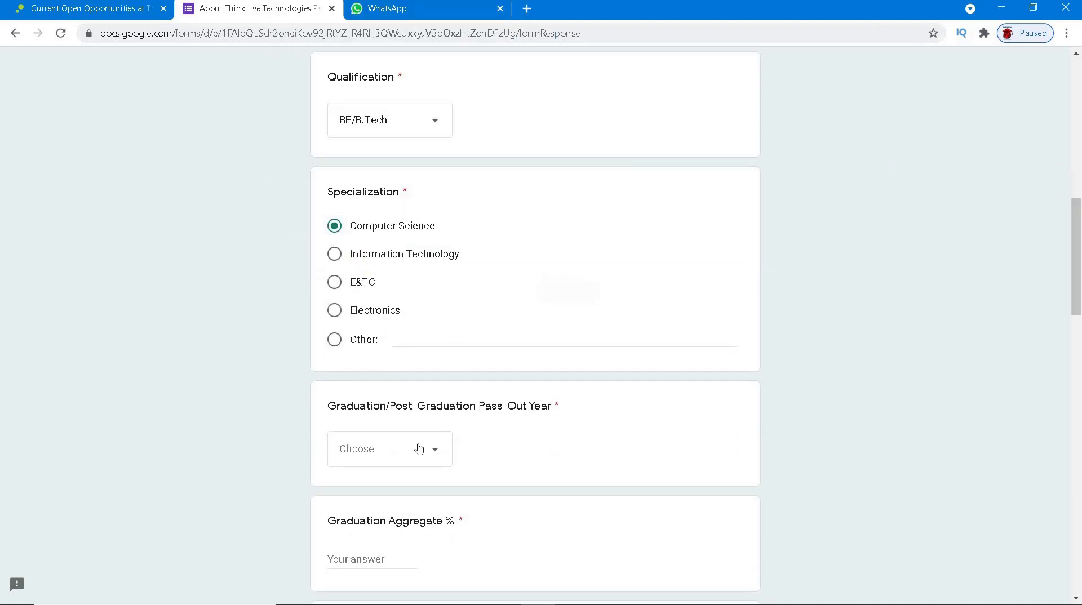
{"action": "left_click", "coordinate": [418, 449]}
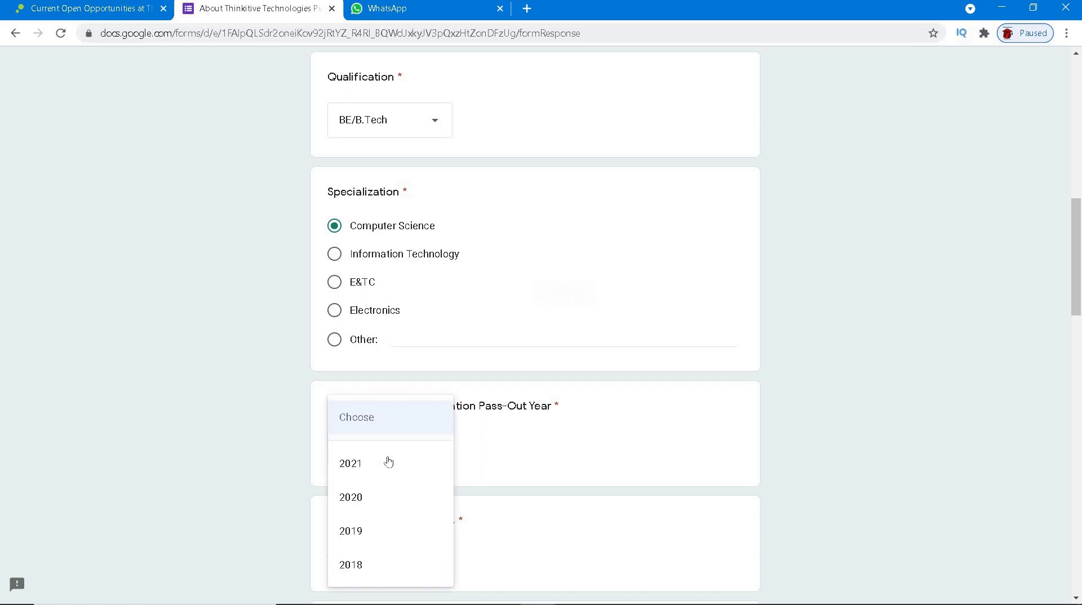
{"action": "left_click", "coordinate": [423, 451]}
{"action": "left_click_drag", "start_coordinate": [1077, 280], "coordinate": [1077, 338]}
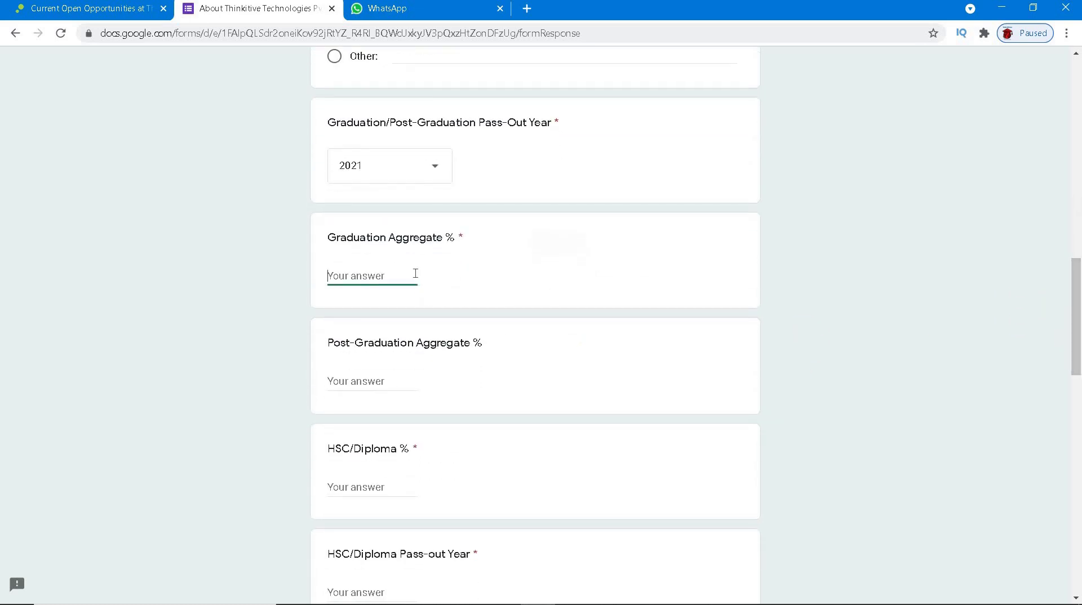
{"action": "type", "text": "70"}
{"action": "left_click_drag", "start_coordinate": [1077, 292], "coordinate": [1077, 326]}
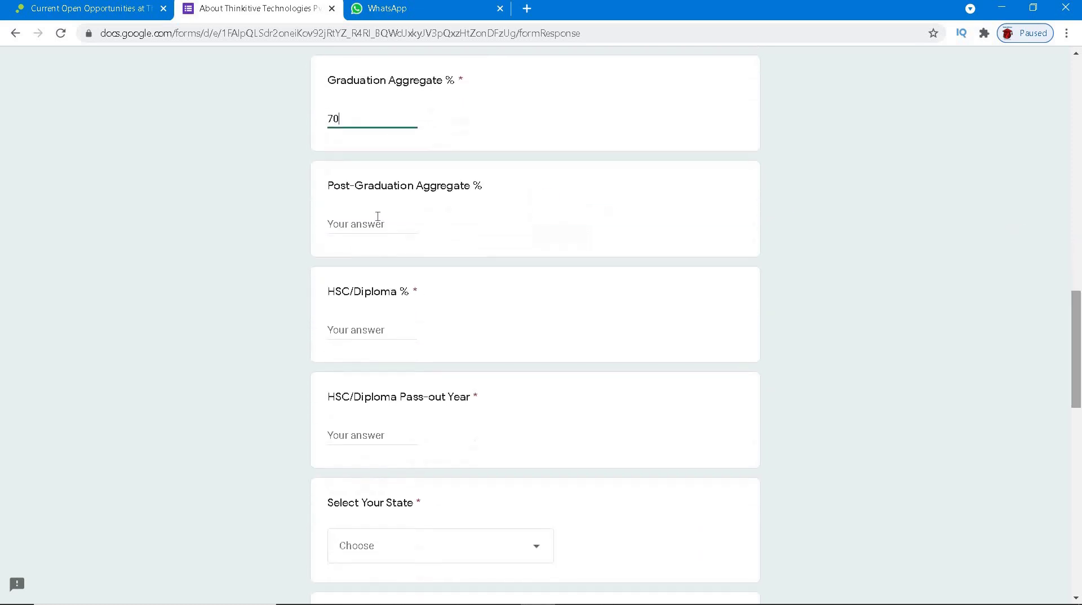
{"action": "triple_click", "coordinate": [330, 190]}
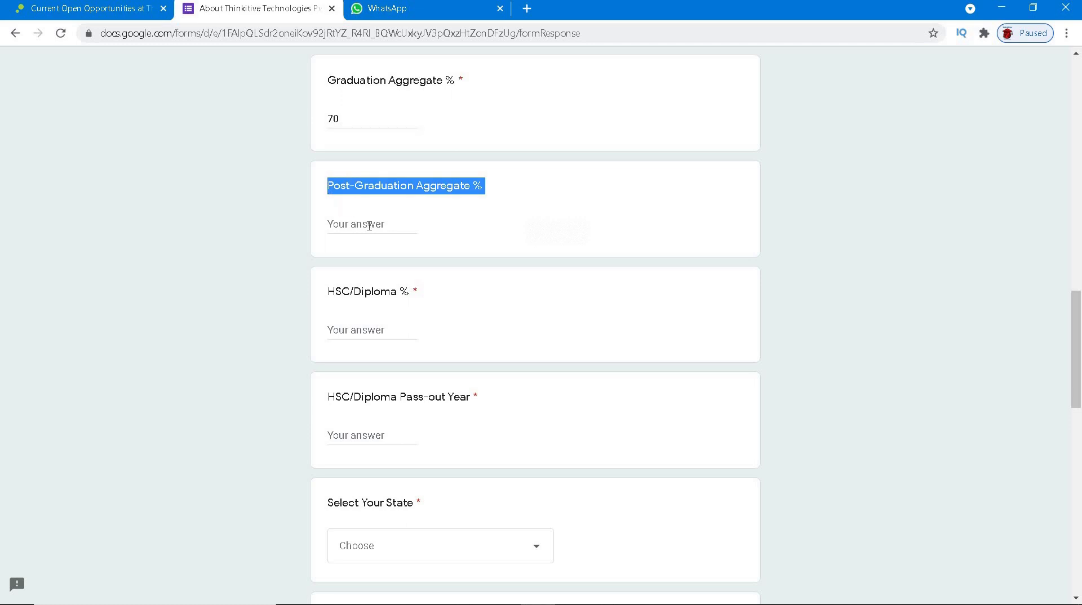
- Enter 94.8% HSC/Diploma with pass-out year 2017, and choose Andhra Pradesh as state
{"action": "left_click", "coordinate": [365, 331]}
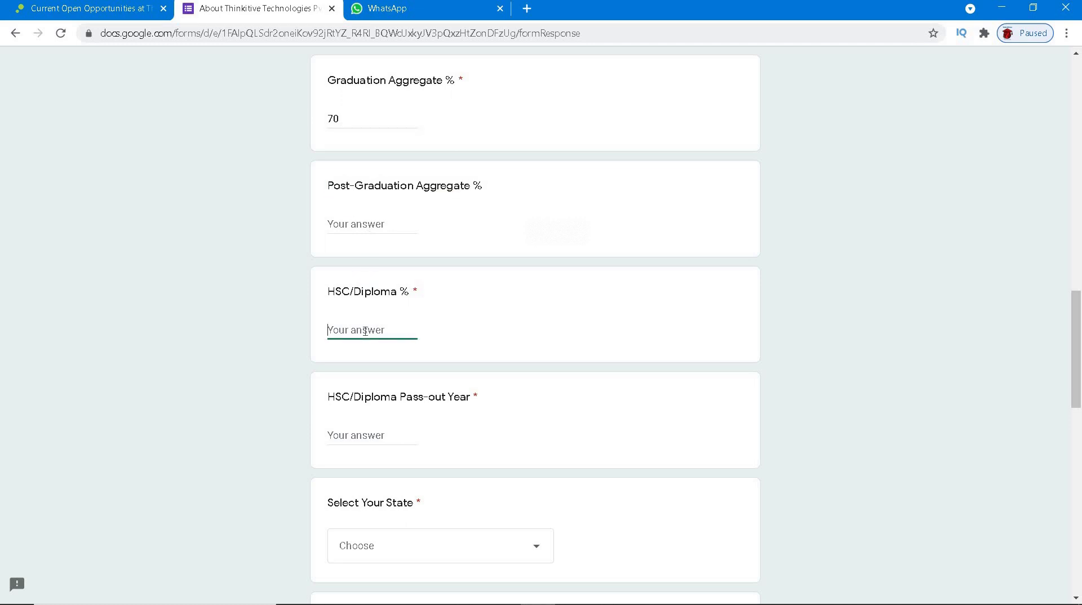
{"action": "type", "text": "94.8"}
{"action": "scroll", "coordinate": [360, 275], "scroll_direction": "down", "scroll_amount": 3}
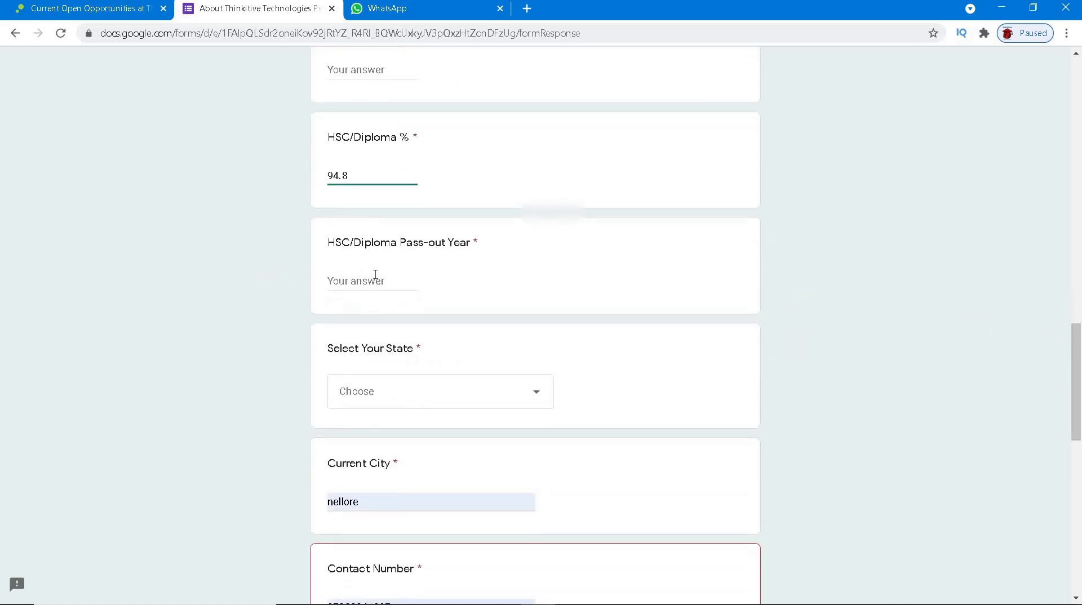
{"action": "left_click", "coordinate": [376, 274]}
{"action": "type", "text": "2017"}
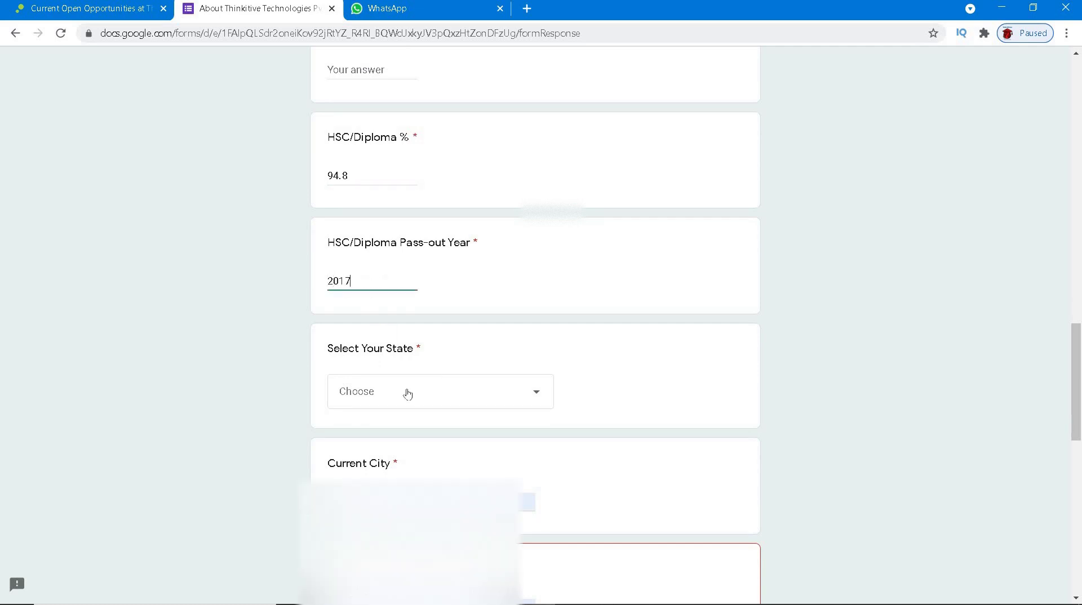
{"action": "left_click", "coordinate": [407, 394]}
{"action": "left_click", "coordinate": [429, 164]}
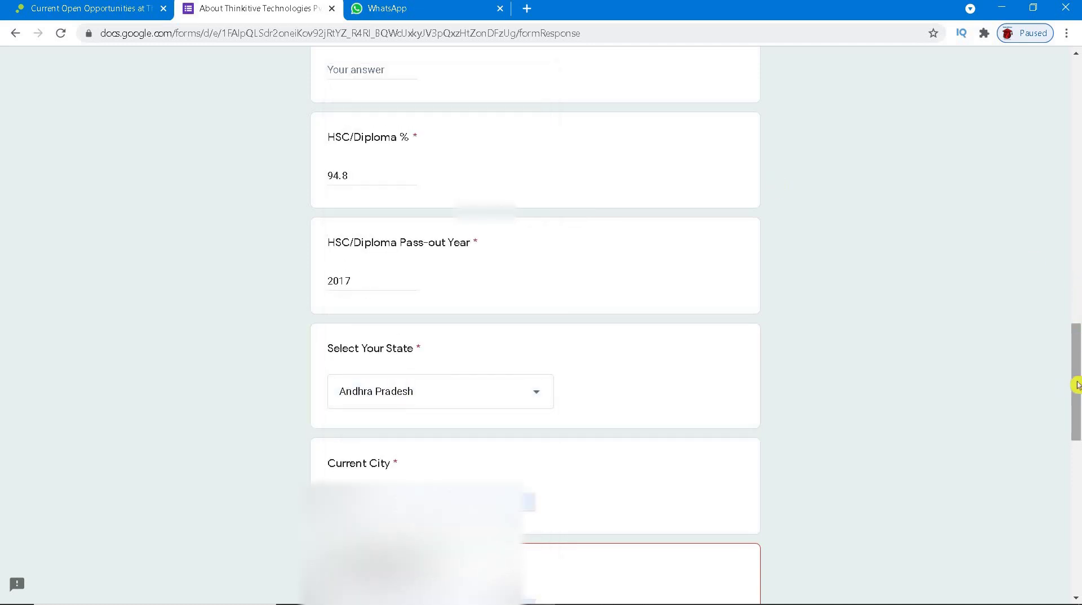
{"action": "left_click_drag", "start_coordinate": [1077, 387], "coordinate": [1076, 445]}
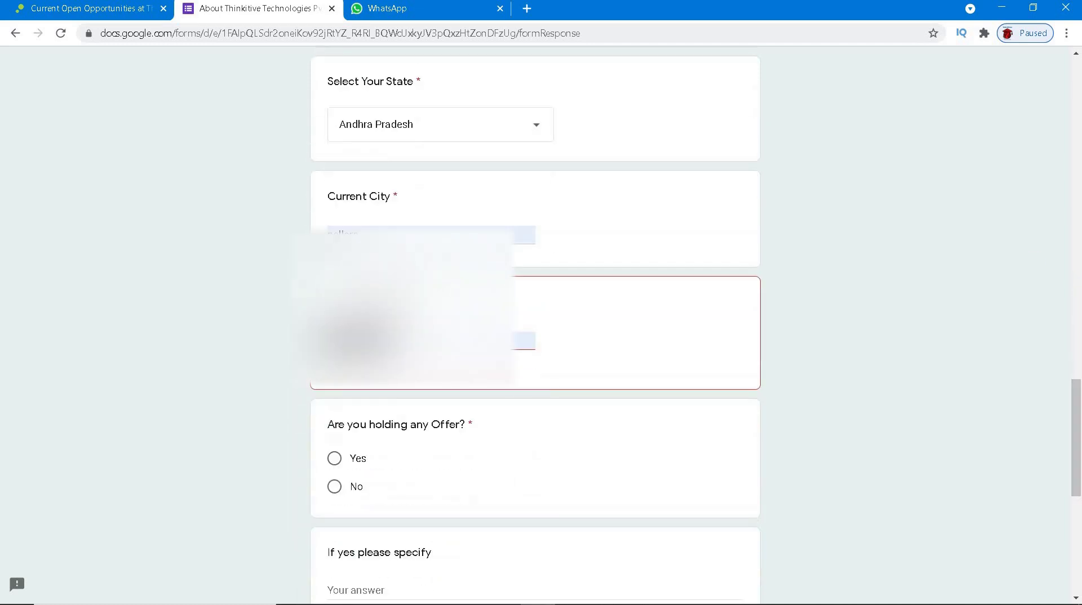
- Dismiss autofill on the current city answer and mark No for holding any offer
{"action": "left_click", "coordinate": [431, 340]}
{"action": "key", "text": "Escape"}
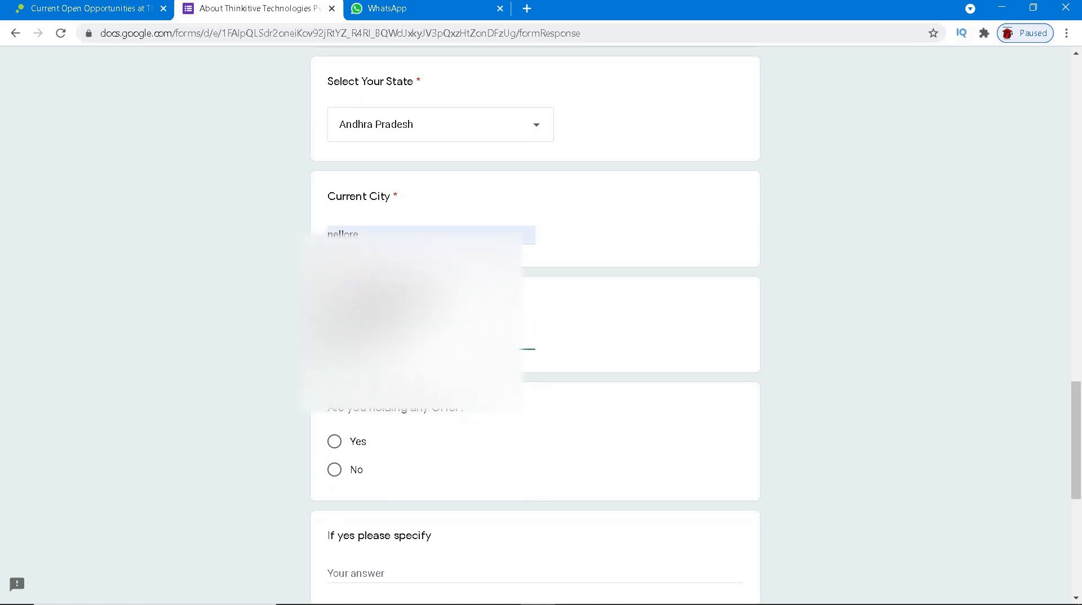
{"action": "left_click_drag", "start_coordinate": [1076, 432], "coordinate": [1077, 467]}
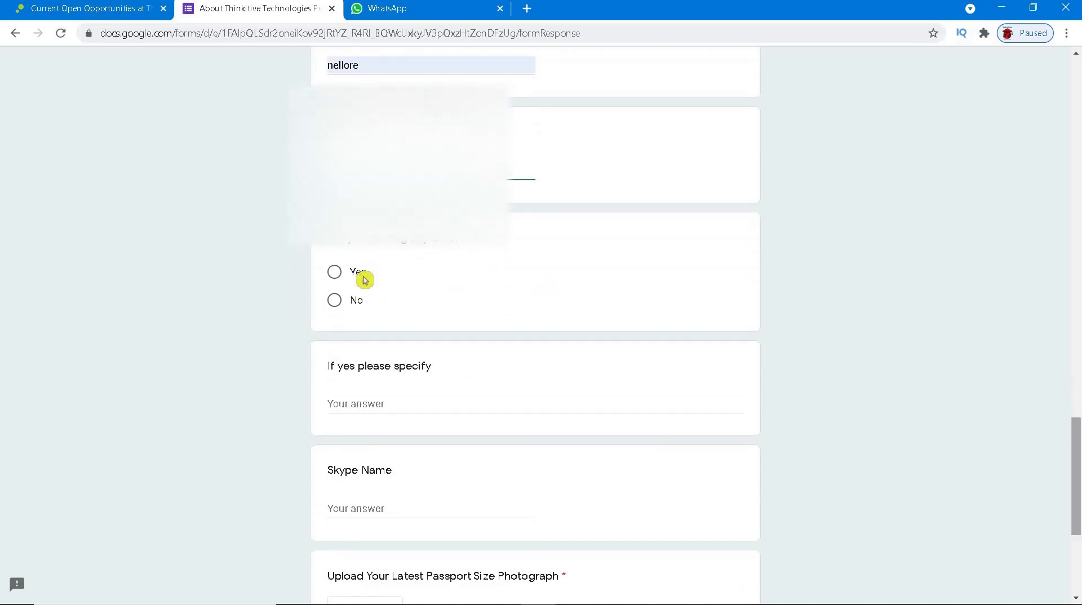
{"action": "left_click", "coordinate": [334, 300]}
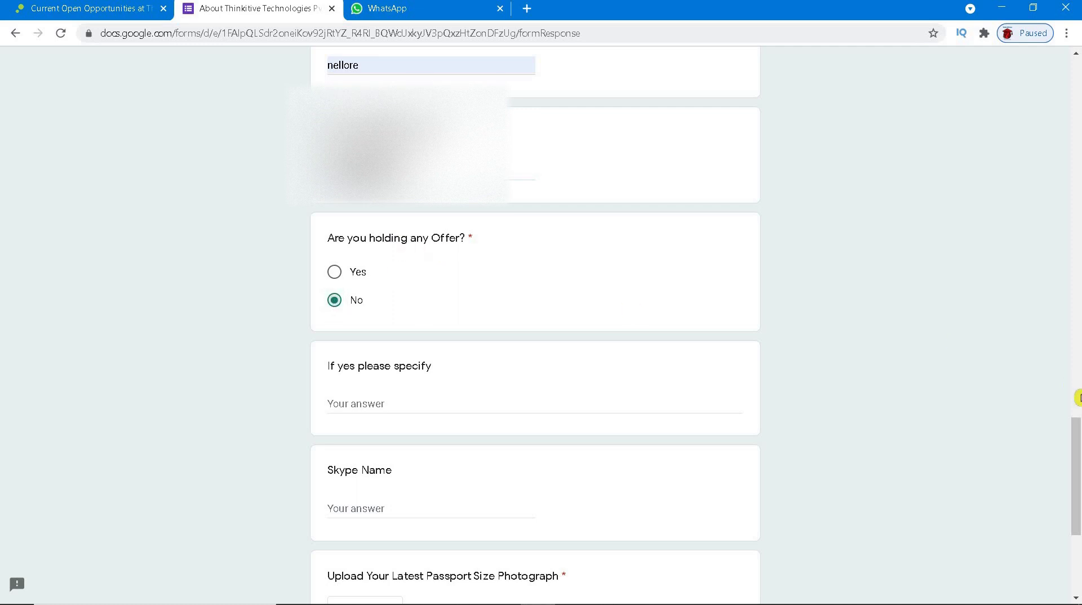
{"action": "left_click_drag", "start_coordinate": [1077, 469], "coordinate": [1077, 499]}
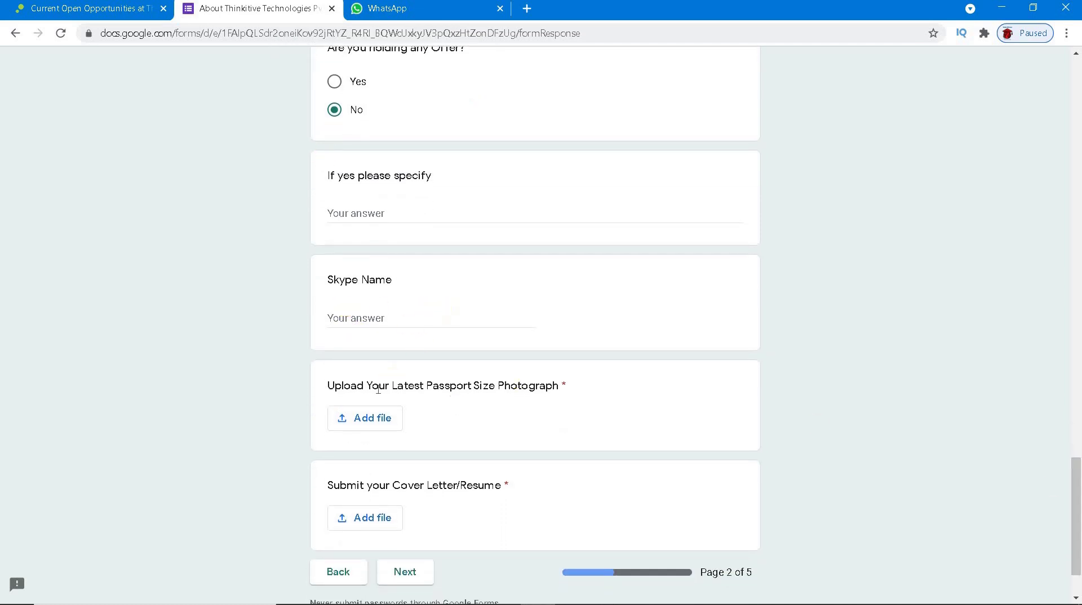
- Upload 'passport size' from Downloads as the passport size photograph
{"action": "left_click", "coordinate": [363, 423]}
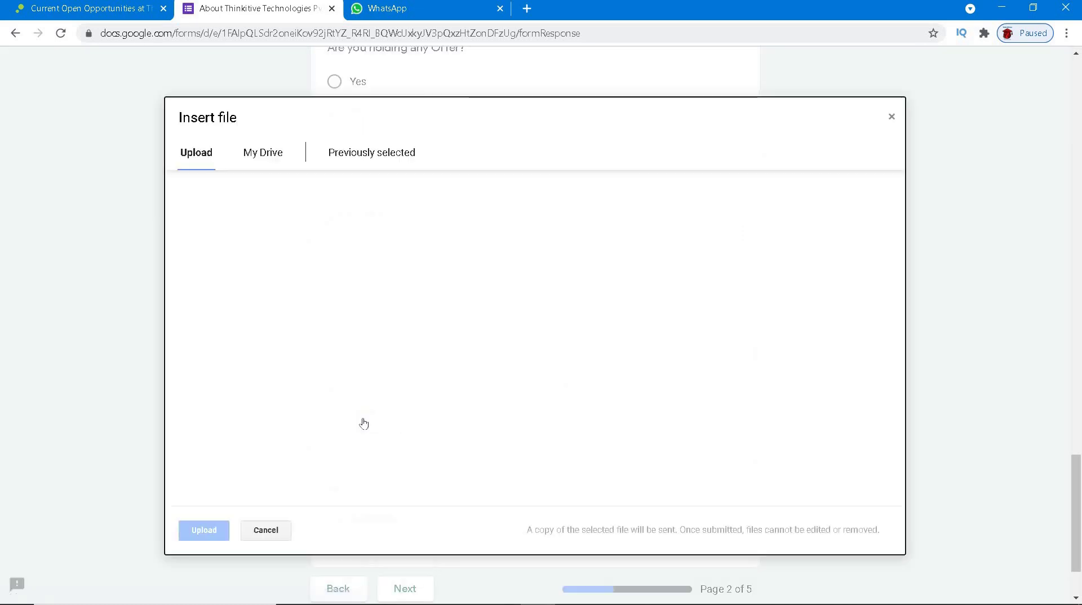
{"action": "left_click", "coordinate": [561, 336]}
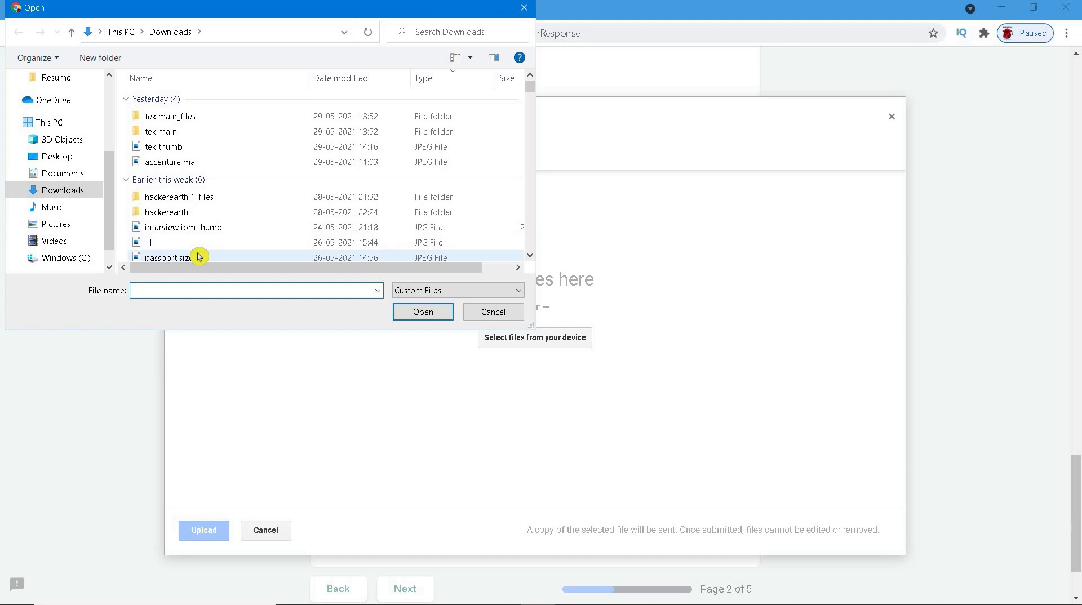
{"action": "left_click", "coordinate": [199, 257]}
{"action": "left_click", "coordinate": [425, 315]}
{"action": "left_click", "coordinate": [199, 531]}
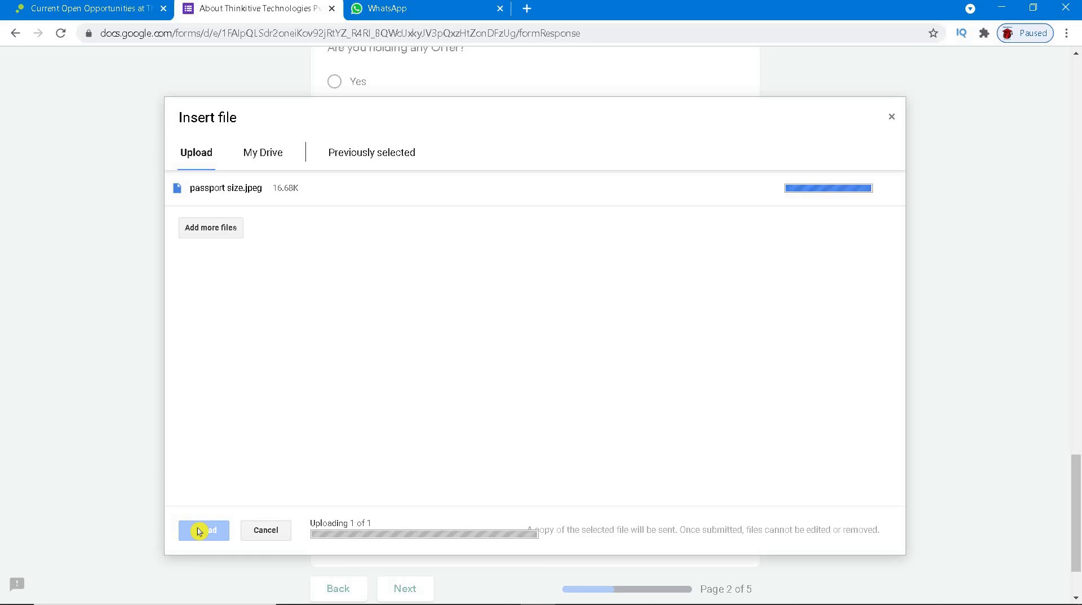
- Upload 17523.pdf as the cover letter/resume
{"action": "left_click", "coordinate": [364, 525]}
{"action": "left_click", "coordinate": [542, 341]}
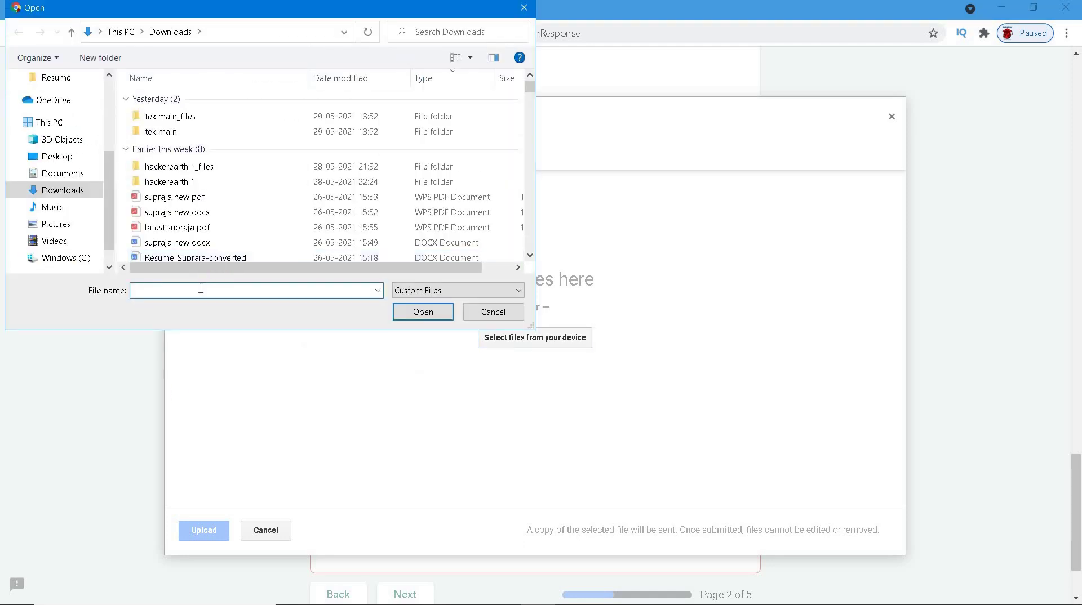
{"action": "type", "text": "17"}
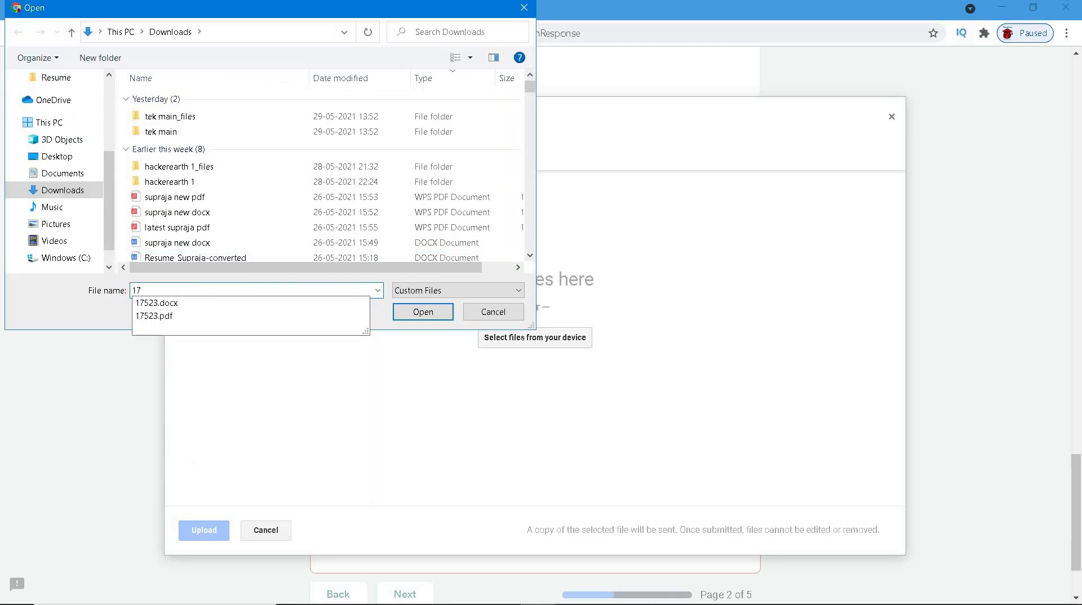
{"action": "type", "text": "5"}
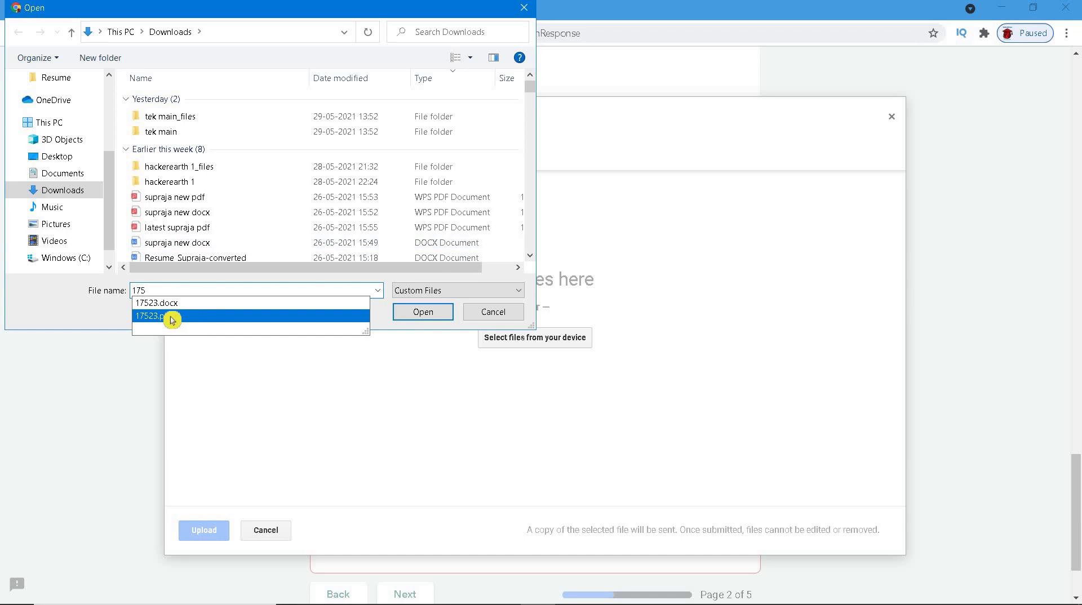
{"action": "left_click", "coordinate": [172, 319]}
{"action": "left_click", "coordinate": [423, 312]}
{"action": "left_click", "coordinate": [204, 529]}
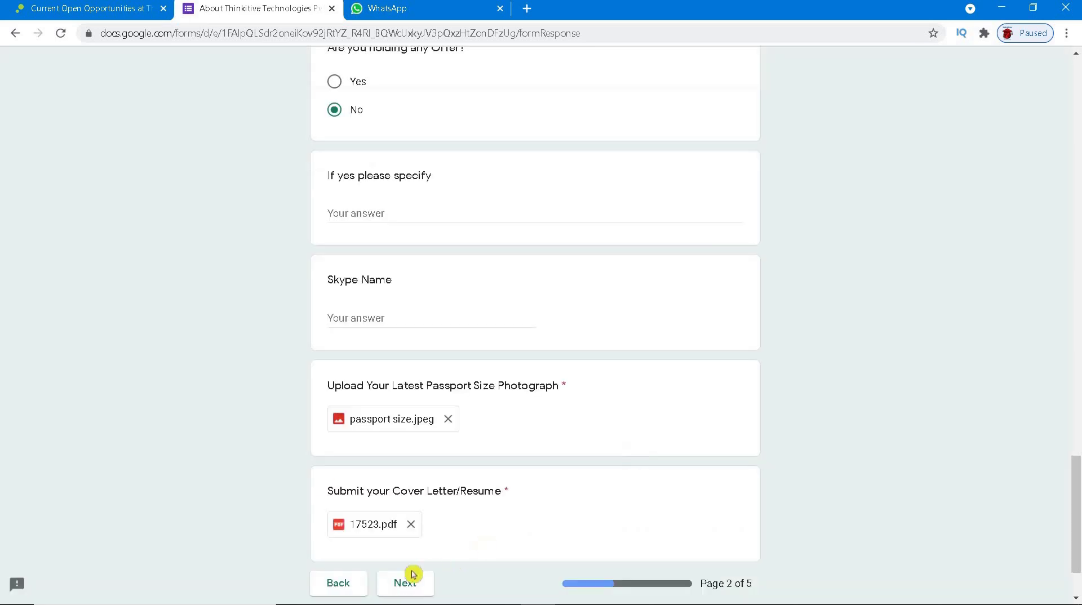
- On the Employment page, set the salary expectation to As Per Company Standard
{"action": "left_click", "coordinate": [1077, 516]}
{"action": "left_click_drag", "start_coordinate": [1077, 516], "coordinate": [1077, 533]}
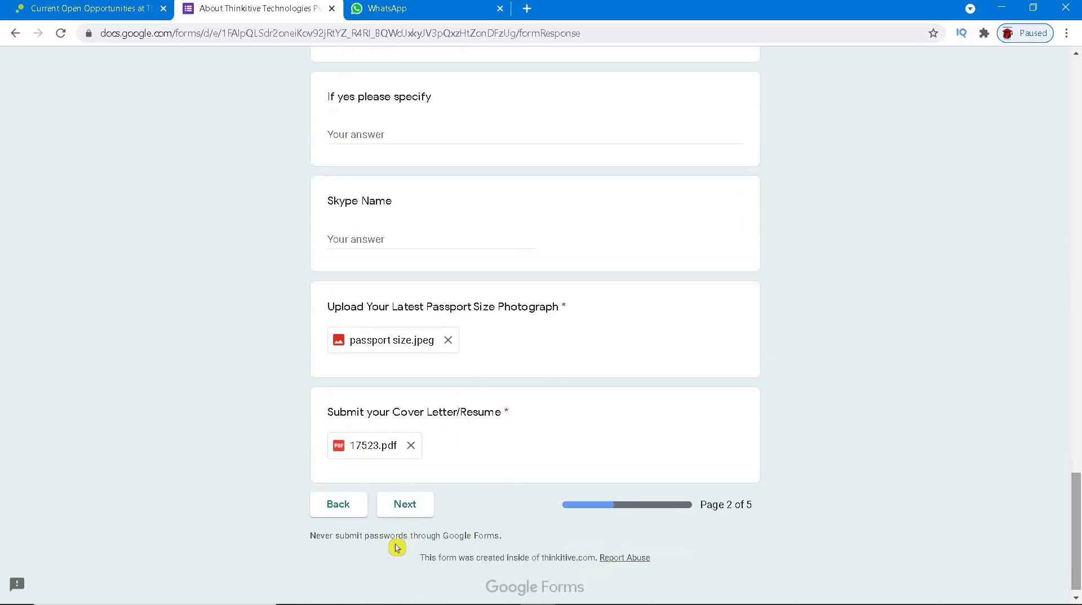
{"action": "left_click", "coordinate": [402, 509]}
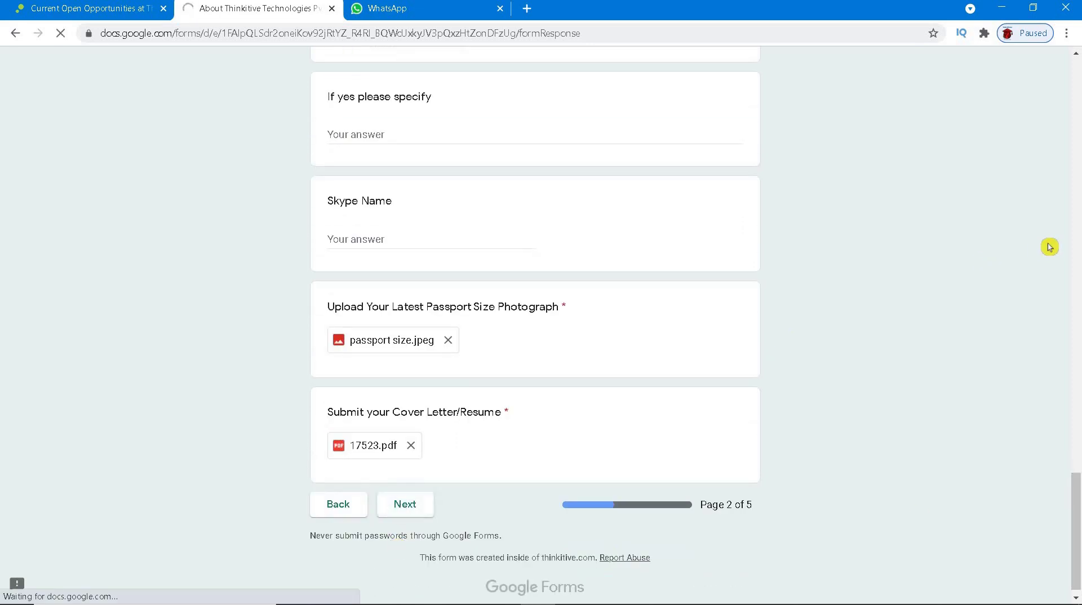
{"action": "left_click_drag", "start_coordinate": [1077, 253], "coordinate": [1077, 345]}
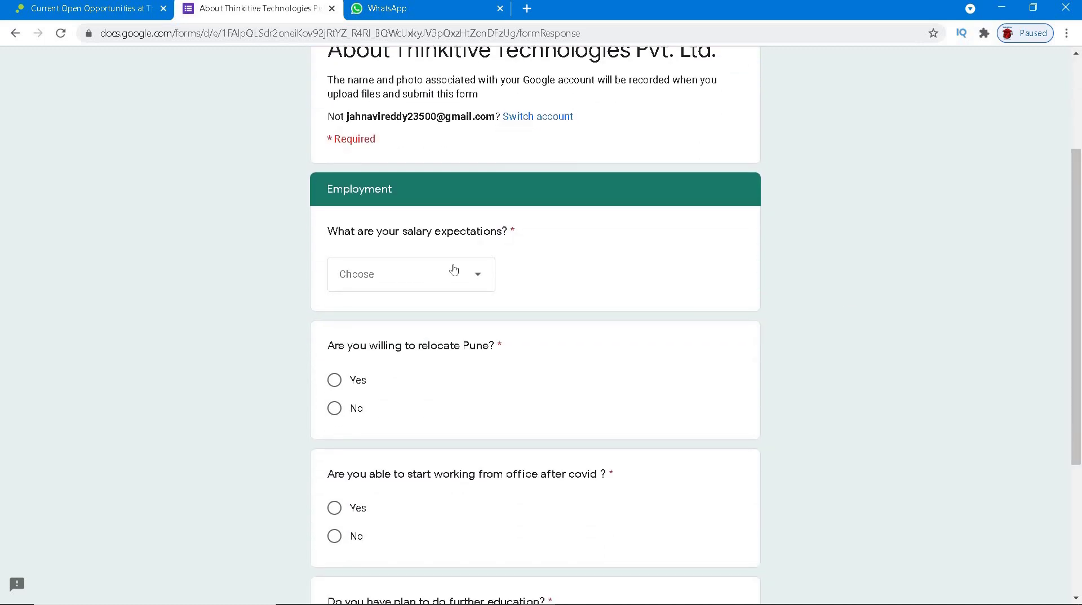
{"action": "left_click", "coordinate": [454, 270]}
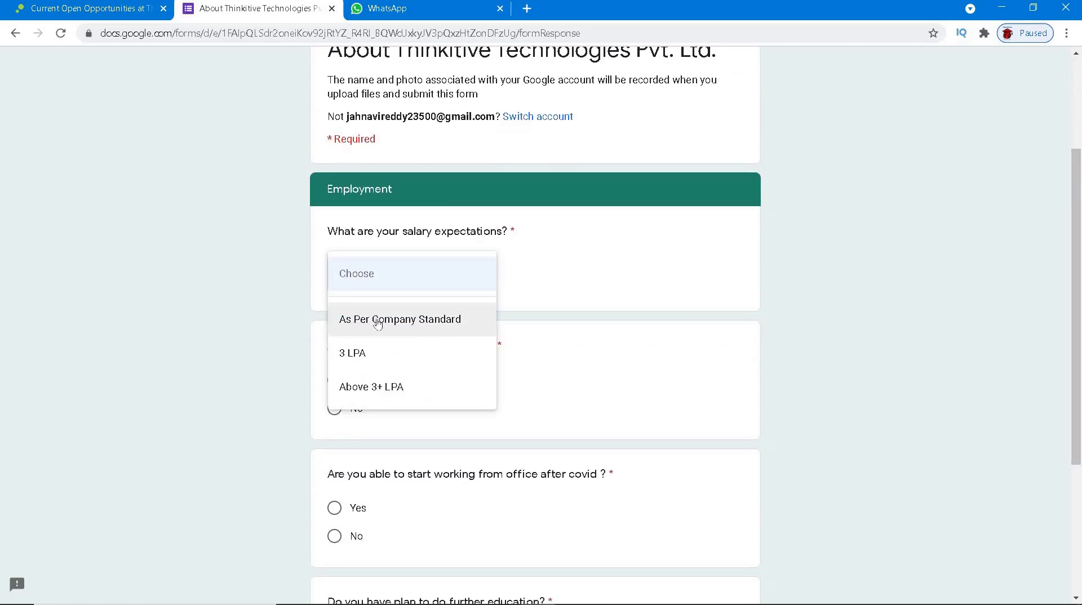
{"action": "left_click", "coordinate": [433, 319]}
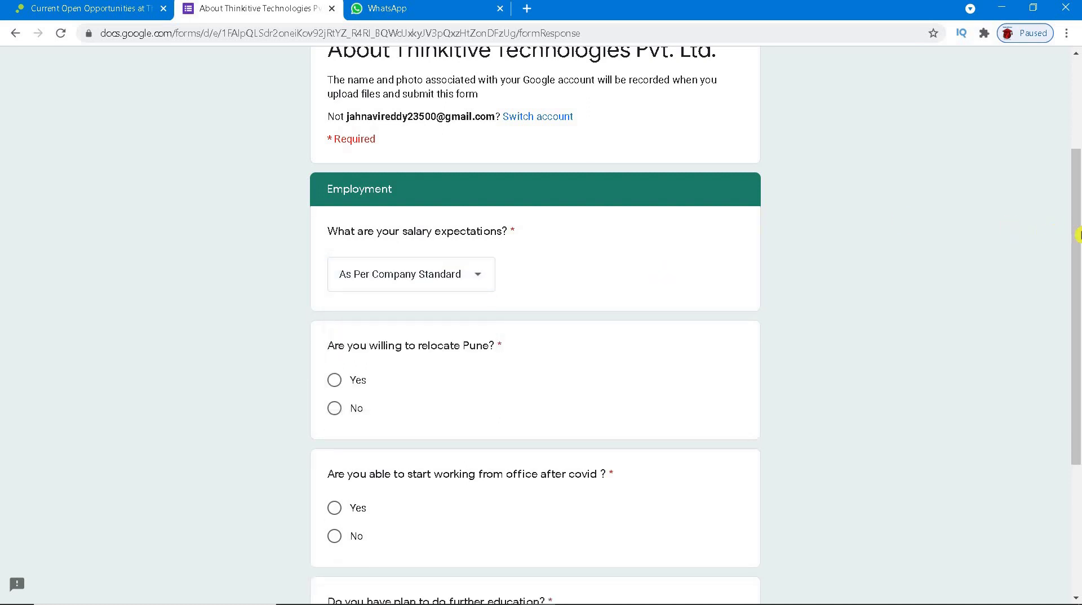
- Answer Yes to relocating to Pune, Yes to office after covid, No to further education
{"action": "scroll", "coordinate": [512, 206], "scroll_direction": "down", "scroll_amount": 2}
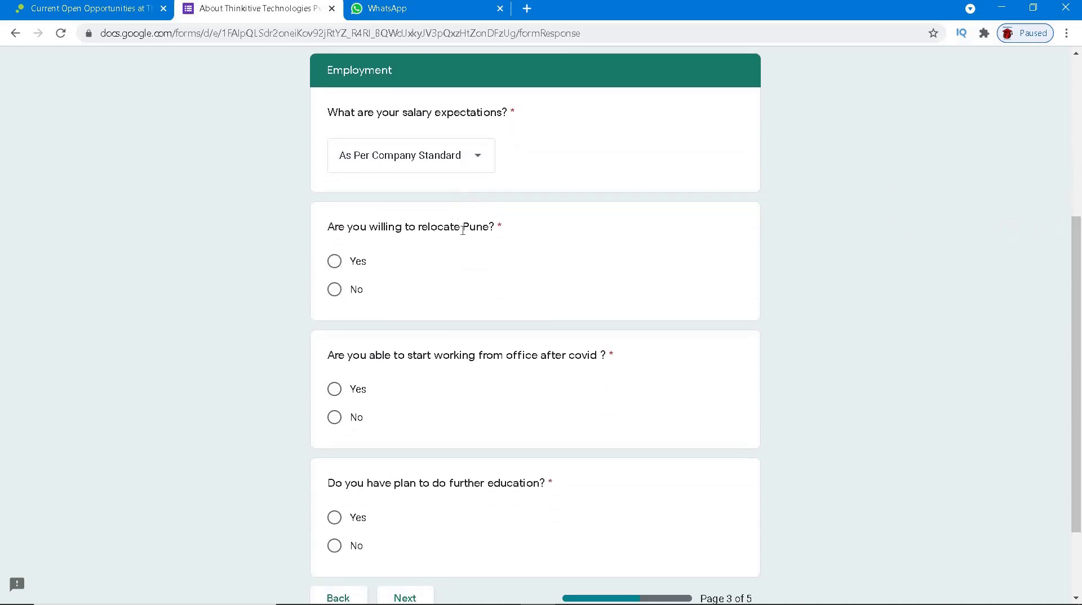
{"action": "left_click", "coordinate": [334, 261]}
{"action": "left_click_drag", "start_coordinate": [1077, 331], "coordinate": [1077, 389]}
{"action": "left_click_drag", "start_coordinate": [926, 357], "coordinate": [924, 359]}
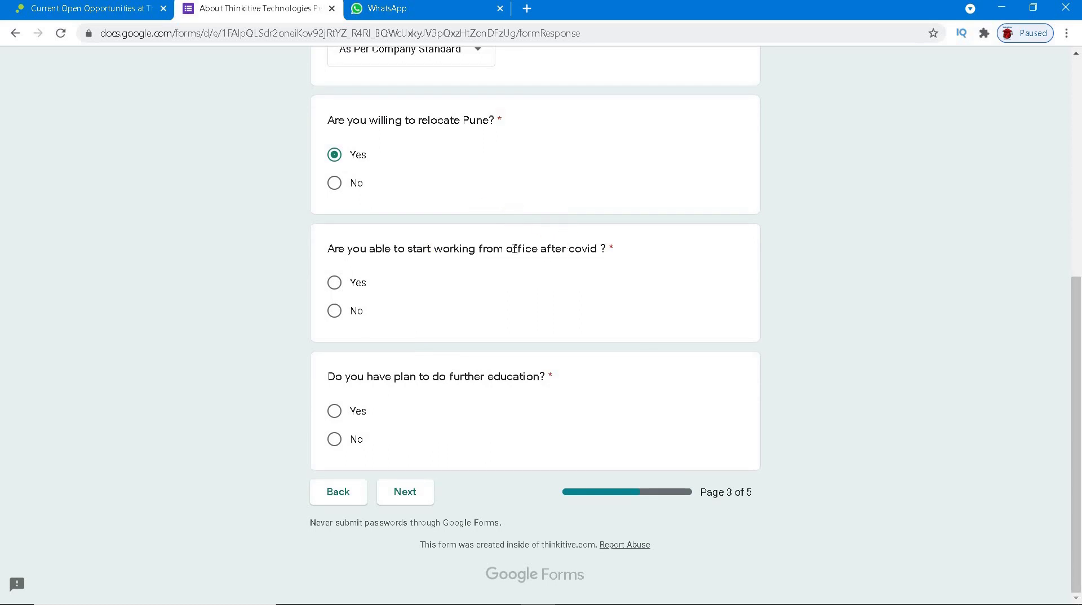
{"action": "triple_click", "coordinate": [539, 247]}
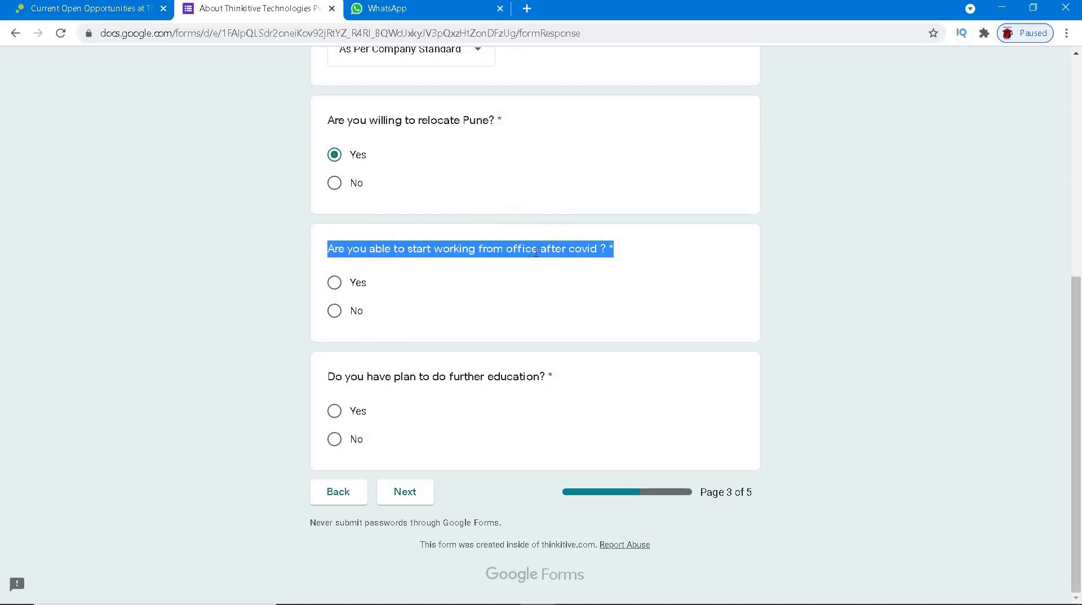
{"action": "left_click", "coordinate": [334, 285]}
{"action": "double_click", "coordinate": [532, 376]}
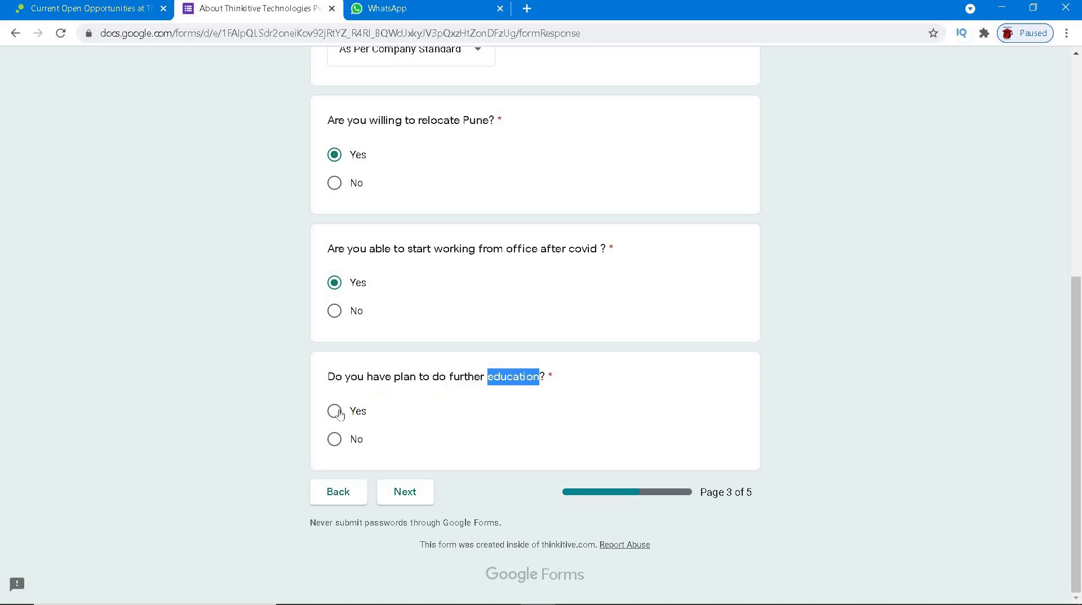
{"action": "left_click", "coordinate": [334, 440]}
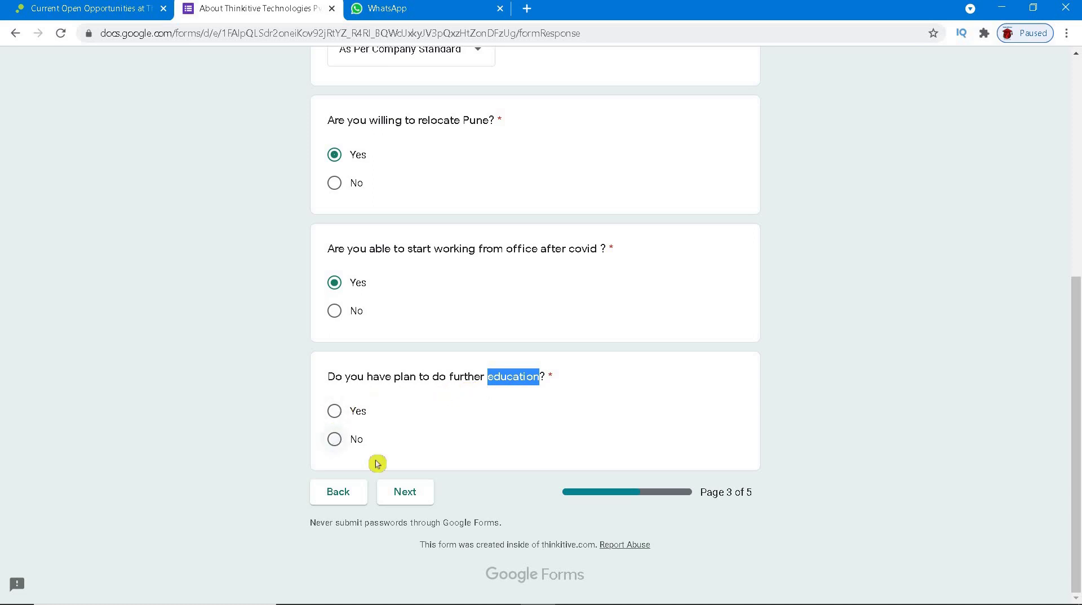
- Advance to the Cultural page and paste the WhatsApp fresher-career message into 'Why did you apply'
{"action": "left_click", "coordinate": [401, 500]}
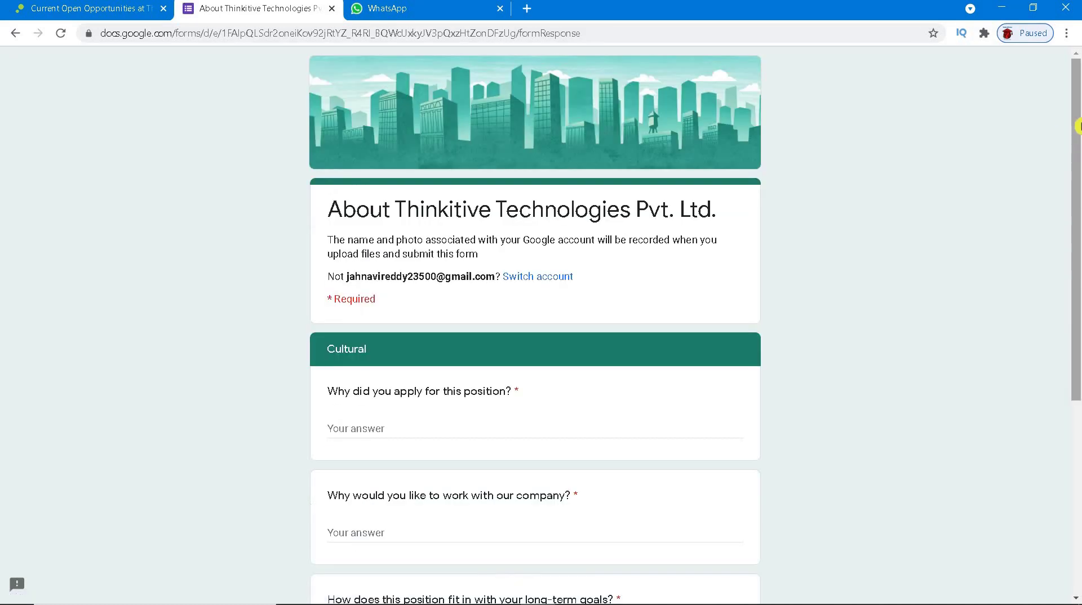
{"action": "scroll", "coordinate": [1077, 185], "scroll_direction": "down", "scroll_amount": 2}
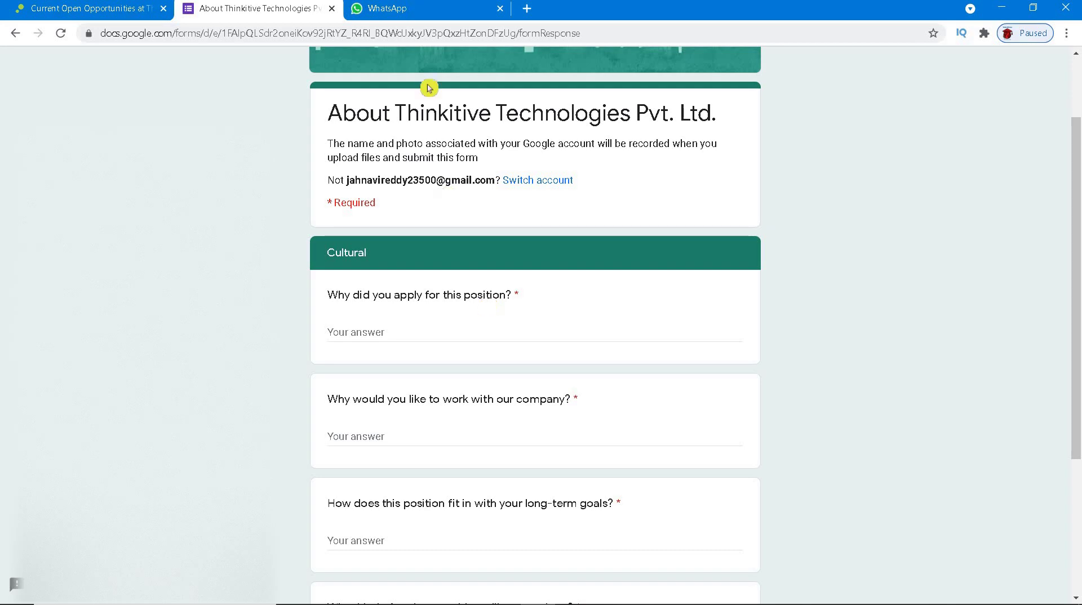
{"action": "left_click", "coordinate": [411, 10]}
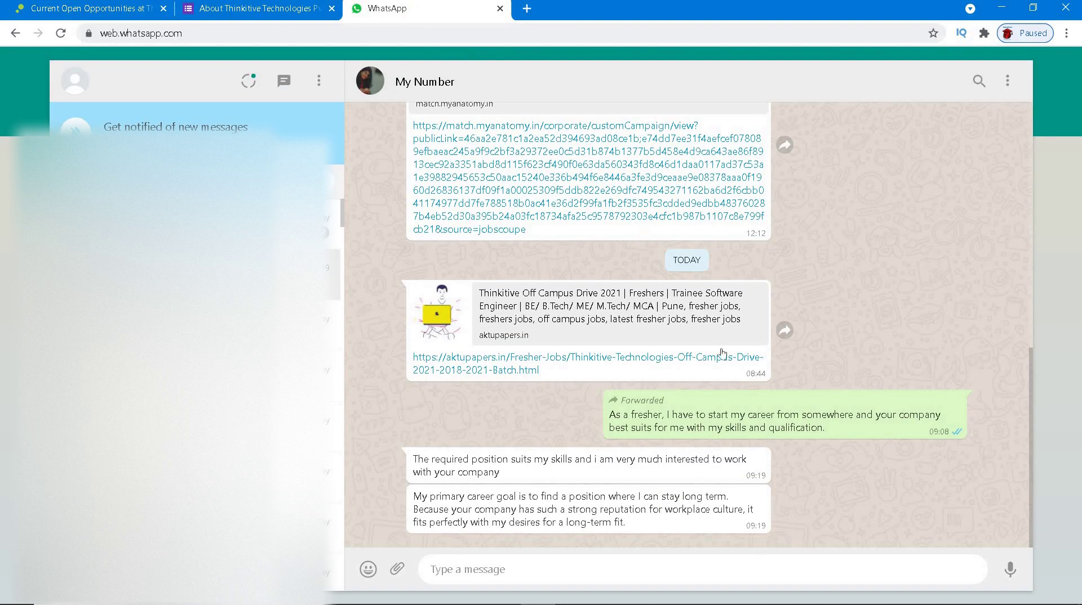
{"action": "mouse_move", "coordinate": [784, 414]}
{"action": "triple_click", "coordinate": [836, 433]}
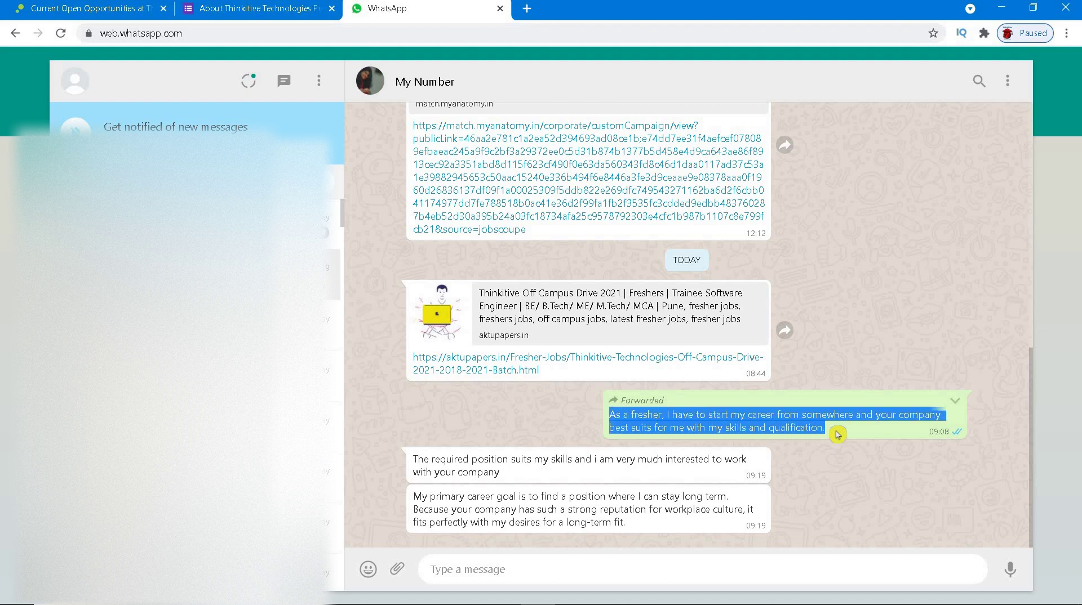
{"action": "left_click", "coordinate": [254, 8]}
{"action": "left_click", "coordinate": [423, 329]}
{"action": "type", "text": "As a fresher, I have to start my career from somewhere and your company best suits for me with my skills and qualification."}
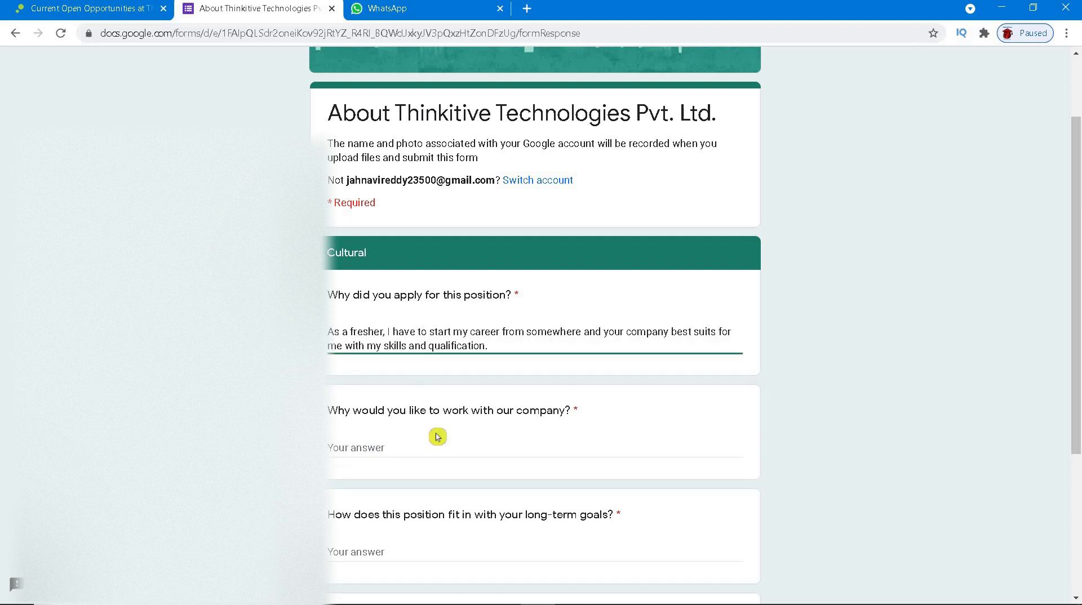
{"action": "left_click_drag", "start_coordinate": [1077, 272], "coordinate": [434, 333]}
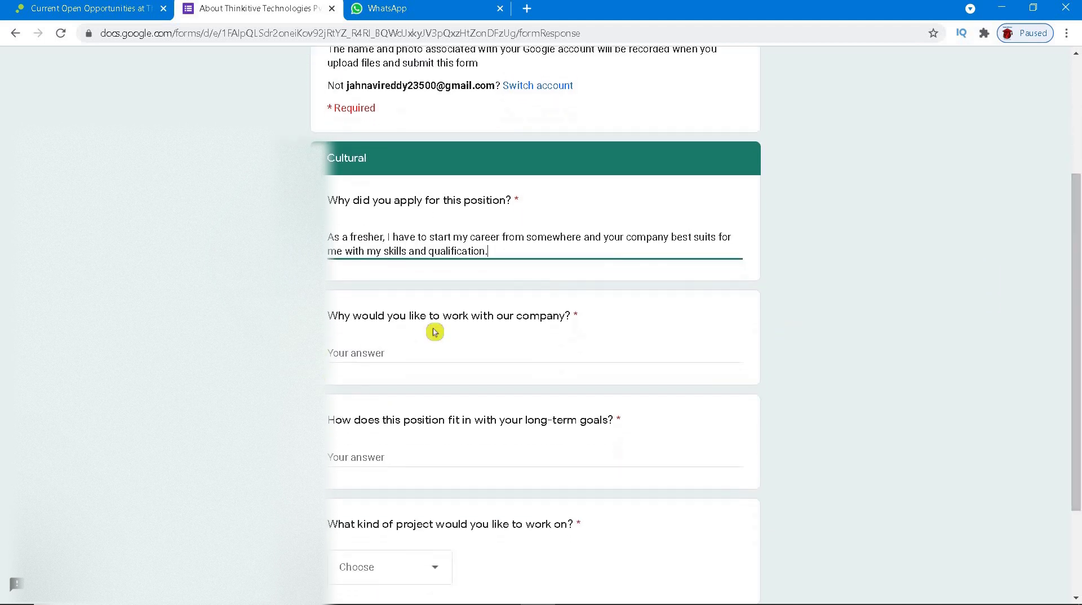
- Copy the WhatsApp message saying the required position suits my skills
{"action": "left_click", "coordinate": [398, 8]}
{"action": "mouse_move", "coordinate": [580, 465]}
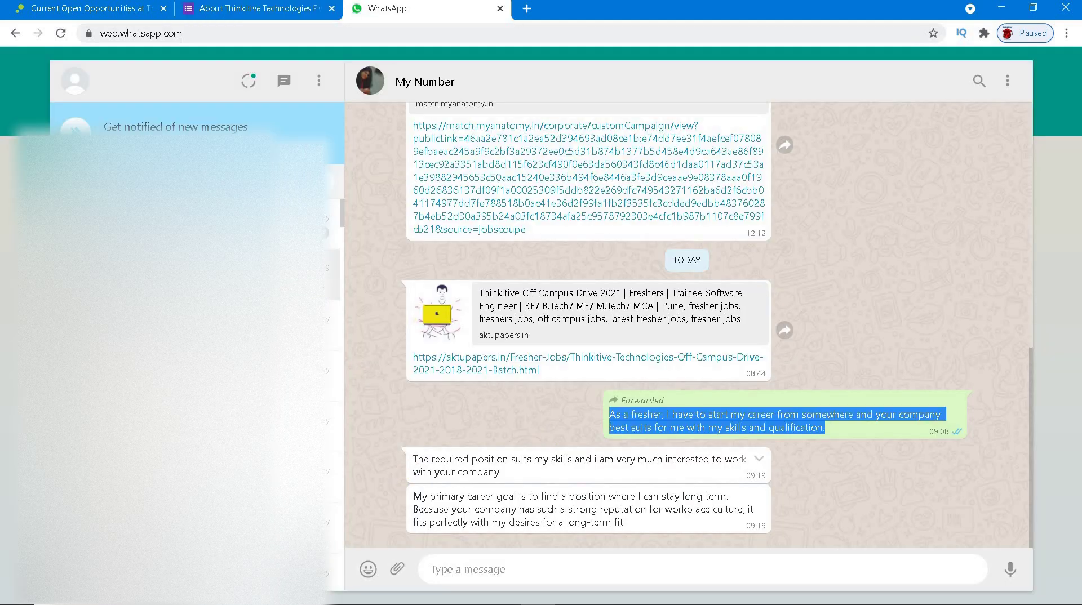
{"action": "left_click_drag", "start_coordinate": [414, 459], "coordinate": [507, 482]}
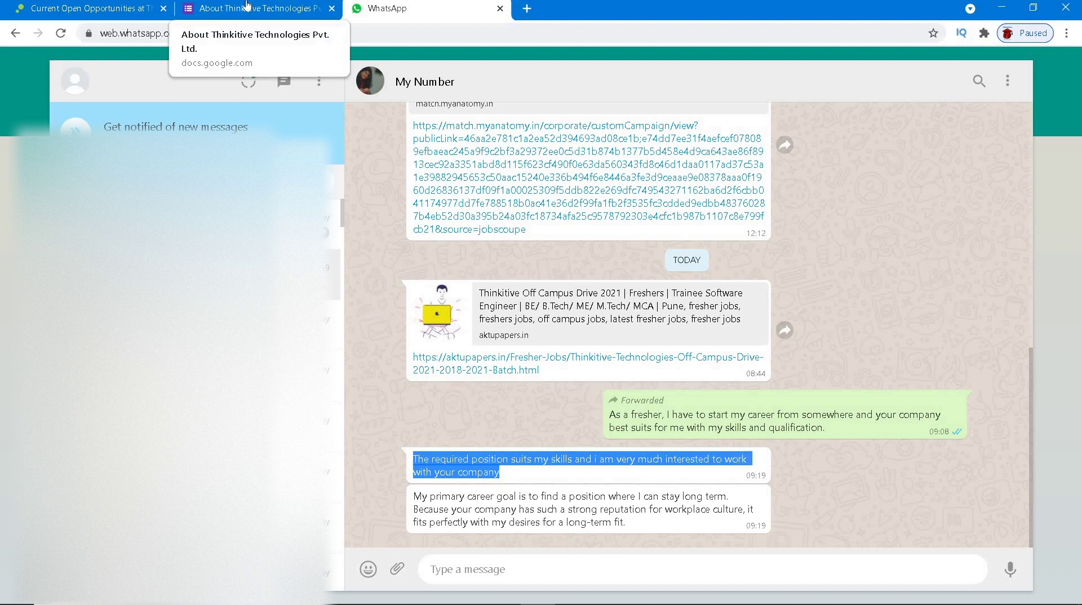
{"action": "key", "text": "ctrl+shift+Tab"}
- Answer why I'd work with the company: 'The required position suits my skills and I am very much interested…'
{"action": "left_click", "coordinate": [452, 358]}
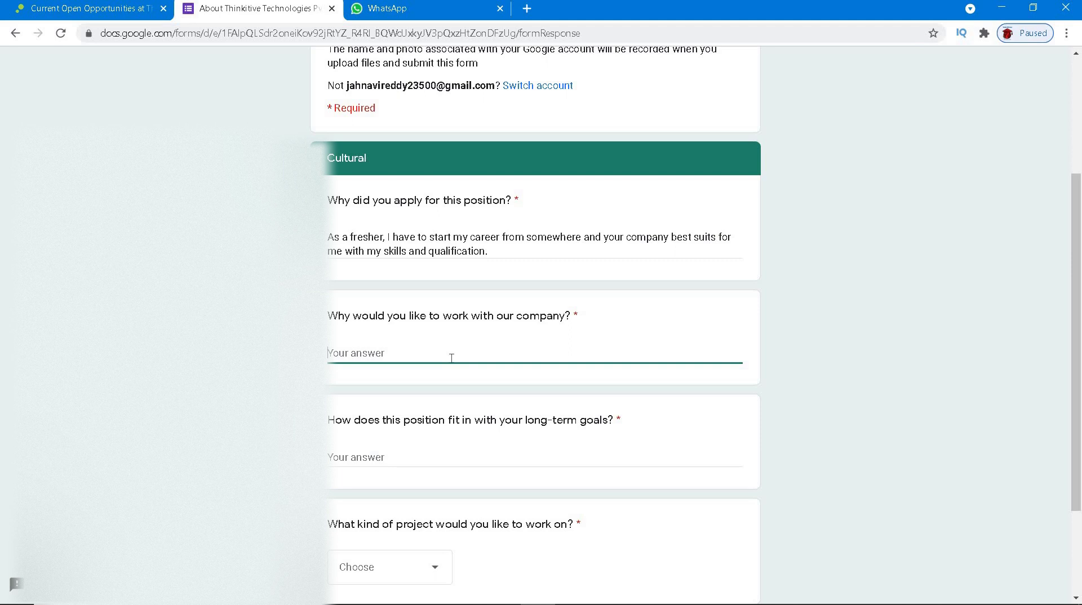
{"action": "type", "text": "The required position suits my skills and i am very much interested to work with your company"}
{"action": "left_click_drag", "start_coordinate": [1077, 297], "coordinate": [1076, 351]}
{"action": "scroll", "coordinate": [1076, 351], "scroll_direction": "down", "scroll_amount": 1}
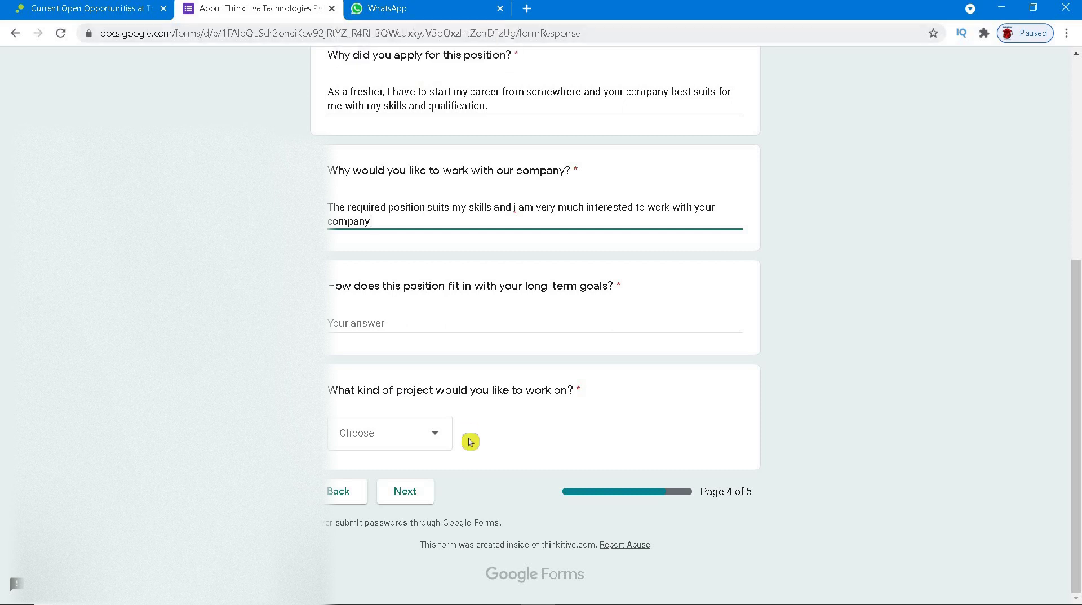
- Copy the long-term career goal message from WhatsApp into the long-term goals answer
{"action": "key", "text": "ctrl+Tab"}
{"action": "left_click_drag", "start_coordinate": [687, 555], "coordinate": [651, 528]}
{"action": "mouse_move", "coordinate": [583, 508]}
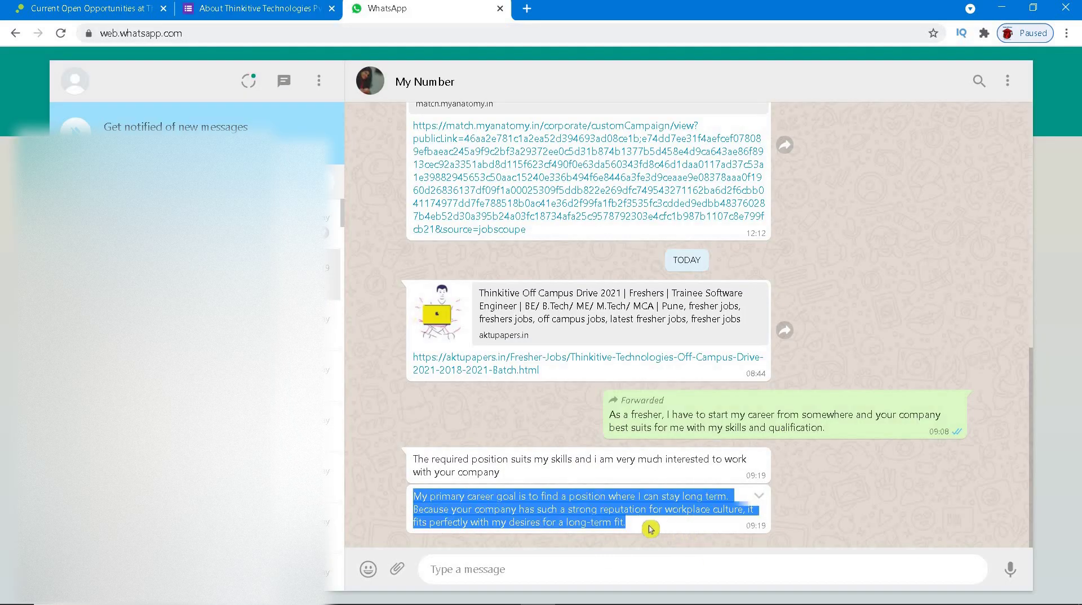
{"action": "left_click", "coordinate": [236, 9]}
{"action": "left_click", "coordinate": [381, 330]}
{"action": "left_click", "coordinate": [377, 338]}
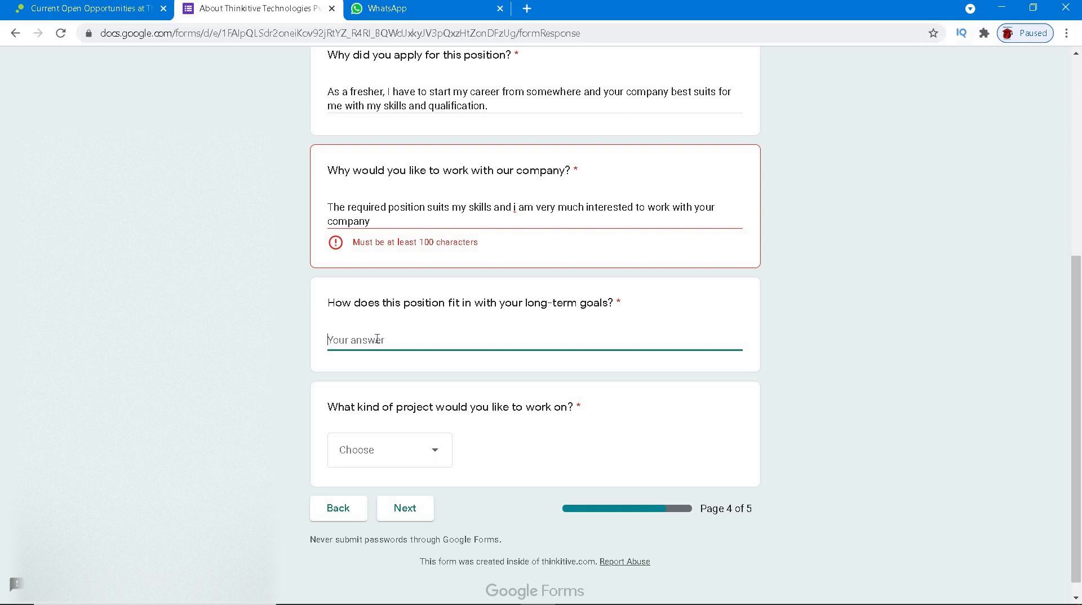
{"action": "type", "text": "My primary career goal is to find a position where I can stay long term. Because your company has such a strong reputation for workplace culture, it fits perfectly with my desires for a long-term fit."}
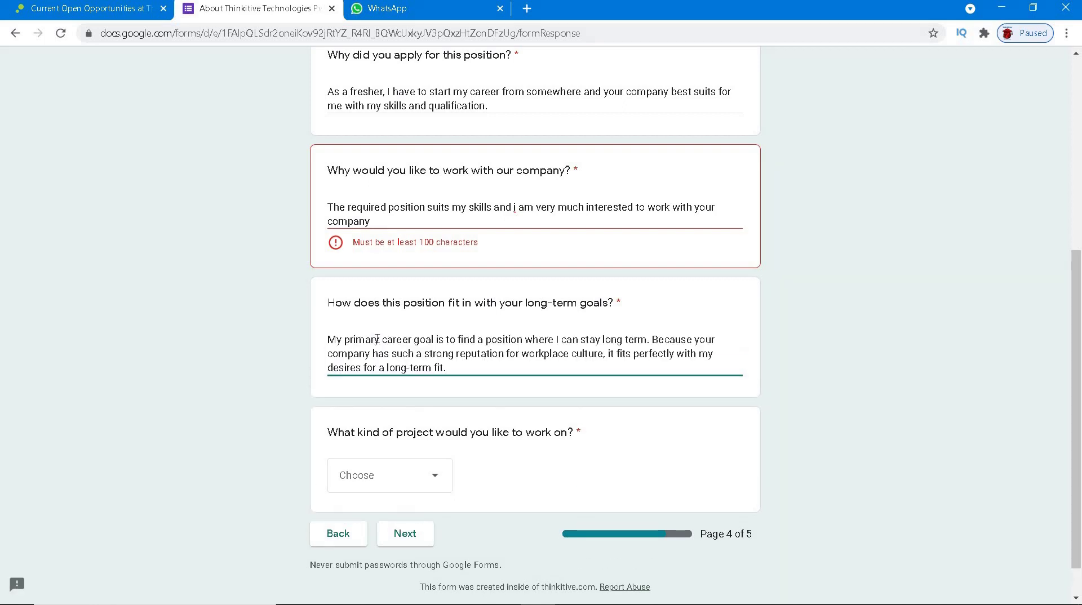
{"action": "left_click", "coordinate": [329, 210]}
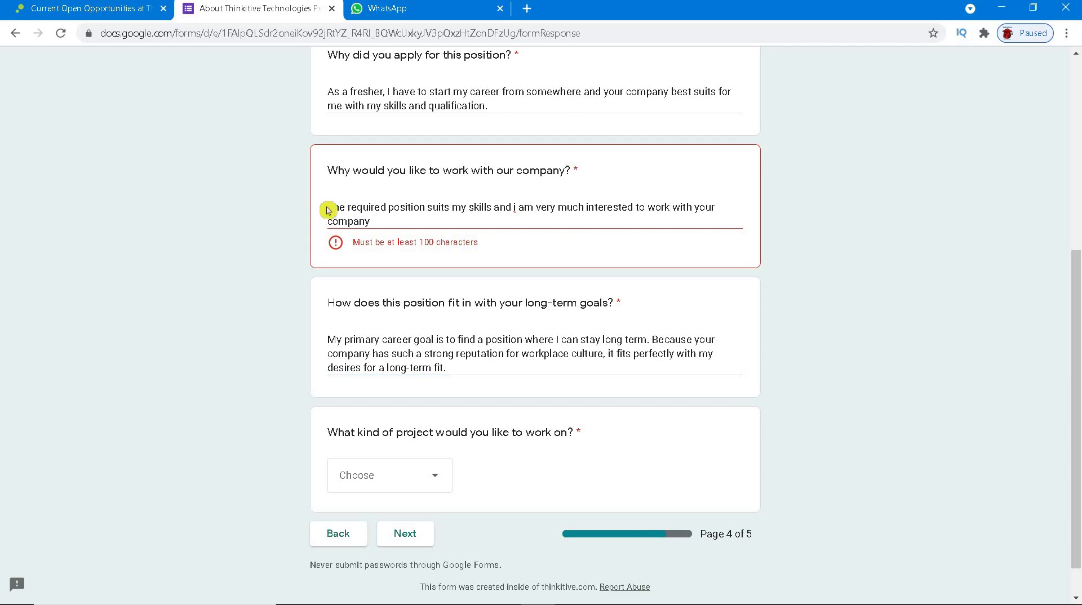
- Replace the too-short company answer with a copy of the 'Why did you apply' text
{"action": "triple_click", "coordinate": [319, 211]}
{"action": "key", "text": "BackSpace"}
{"action": "left_click", "coordinate": [317, 138]}
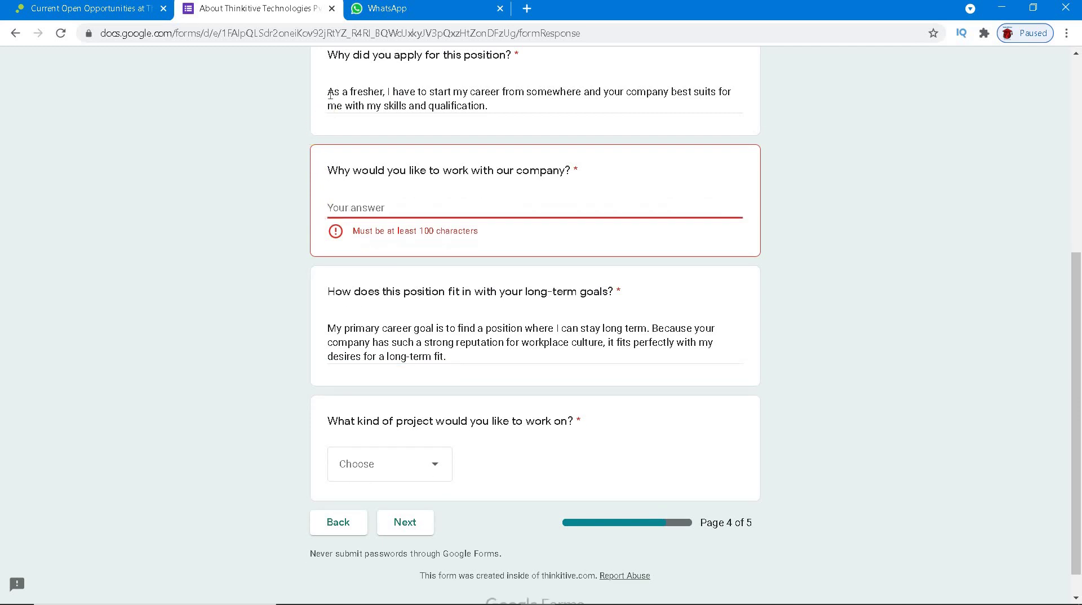
{"action": "left_click_drag", "start_coordinate": [328, 92], "coordinate": [500, 106]}
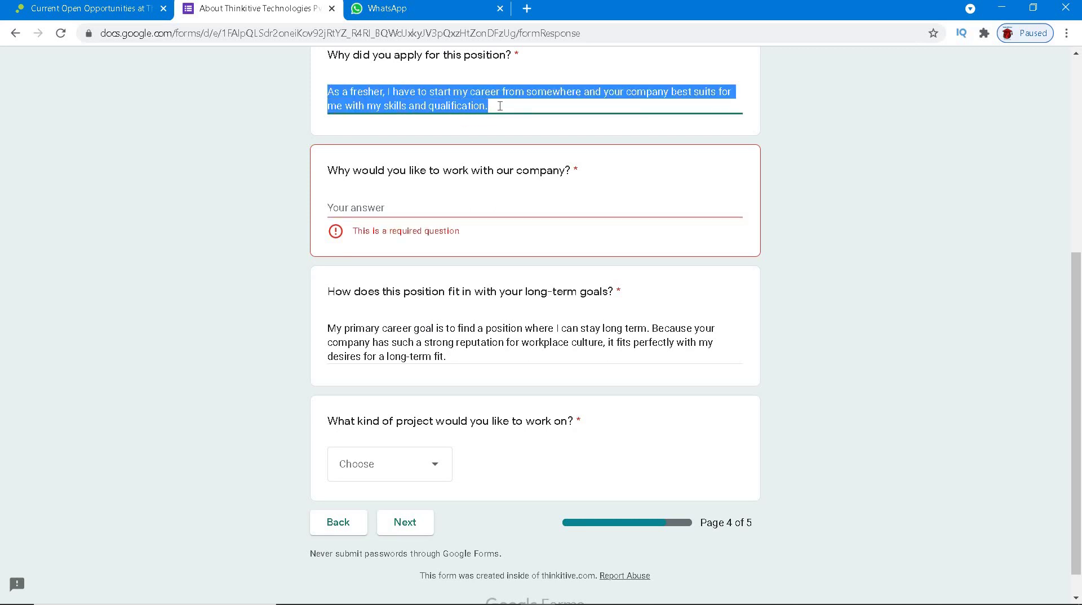
{"action": "left_click", "coordinate": [404, 202]}
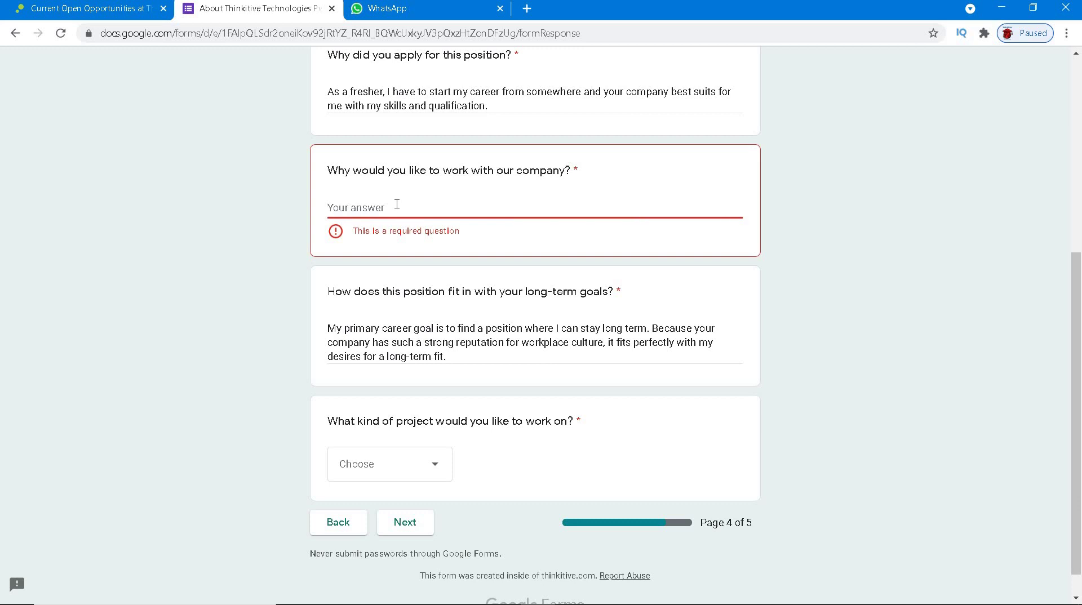
{"action": "type", "text": "As a fresher, I have to start my career from somewhere and your company best suits for me with my skills and qualification."}
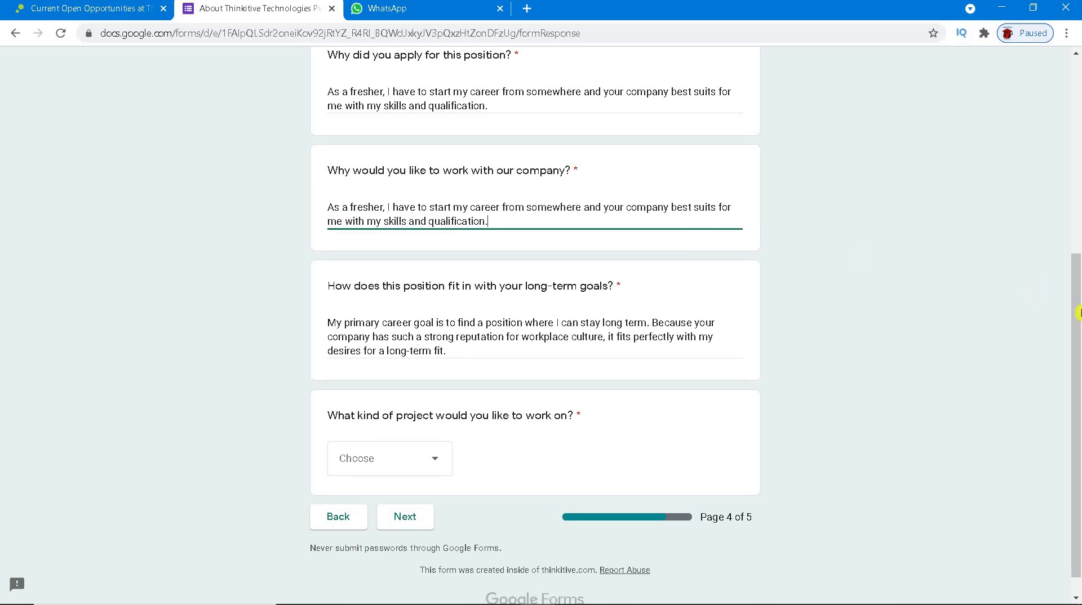
- Choose Challenging as the preferred project type
{"action": "scroll", "coordinate": [1078, 342], "scroll_direction": "down", "scroll_amount": 1}
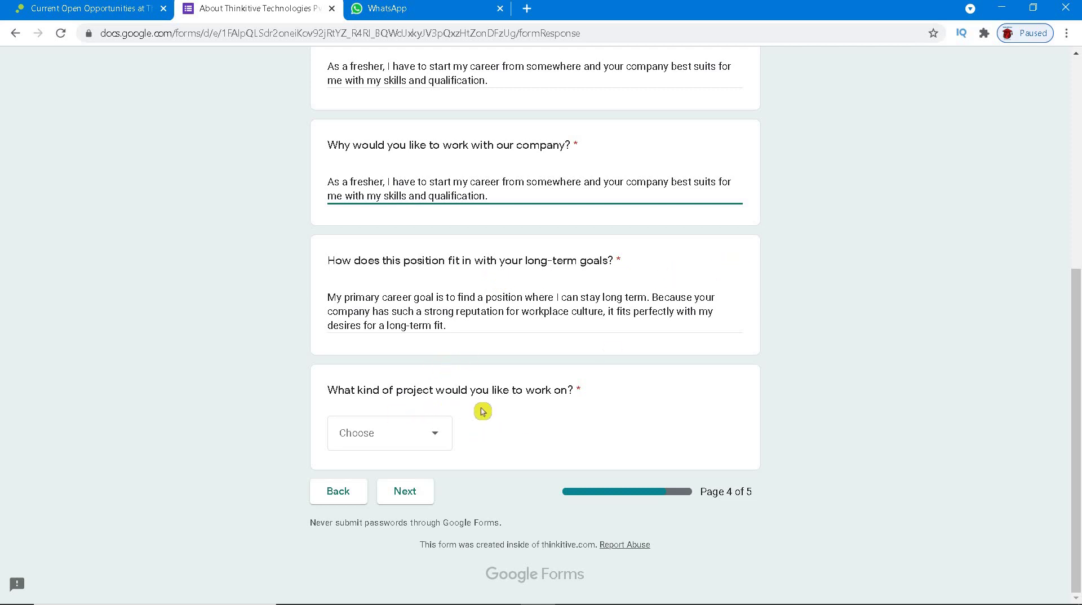
{"action": "left_click", "coordinate": [396, 440]}
{"action": "left_click", "coordinate": [365, 545]}
- On the Skills page, tick C/C++, Java and Python as interview languages
{"action": "left_click", "coordinate": [402, 503]}
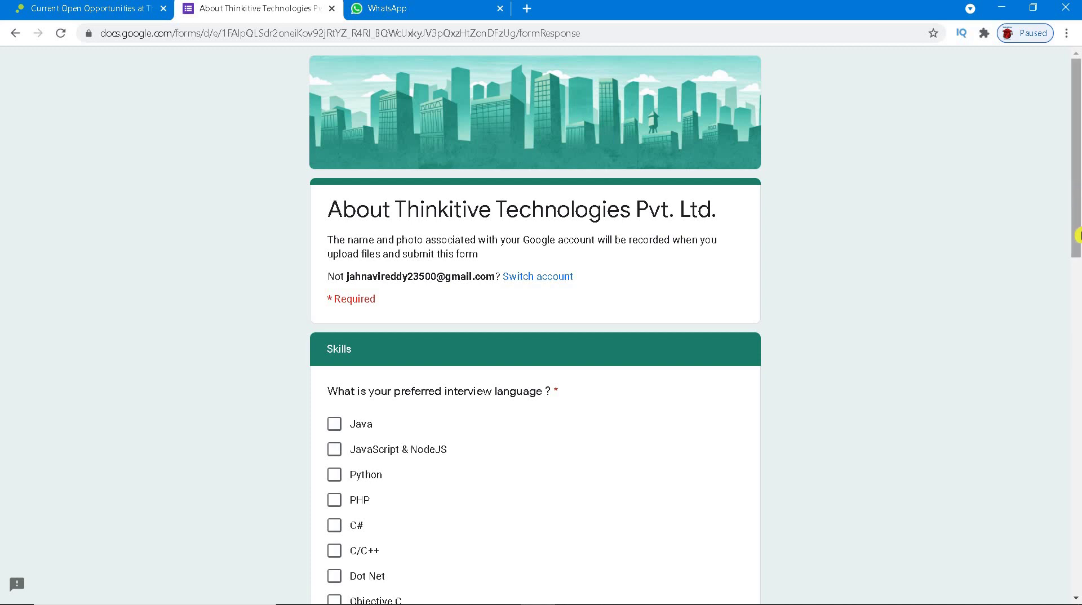
{"action": "left_click_drag", "start_coordinate": [1076, 230], "coordinate": [1076, 284]}
{"action": "scroll", "coordinate": [415, 205], "scroll_direction": "down", "scroll_amount": 2}
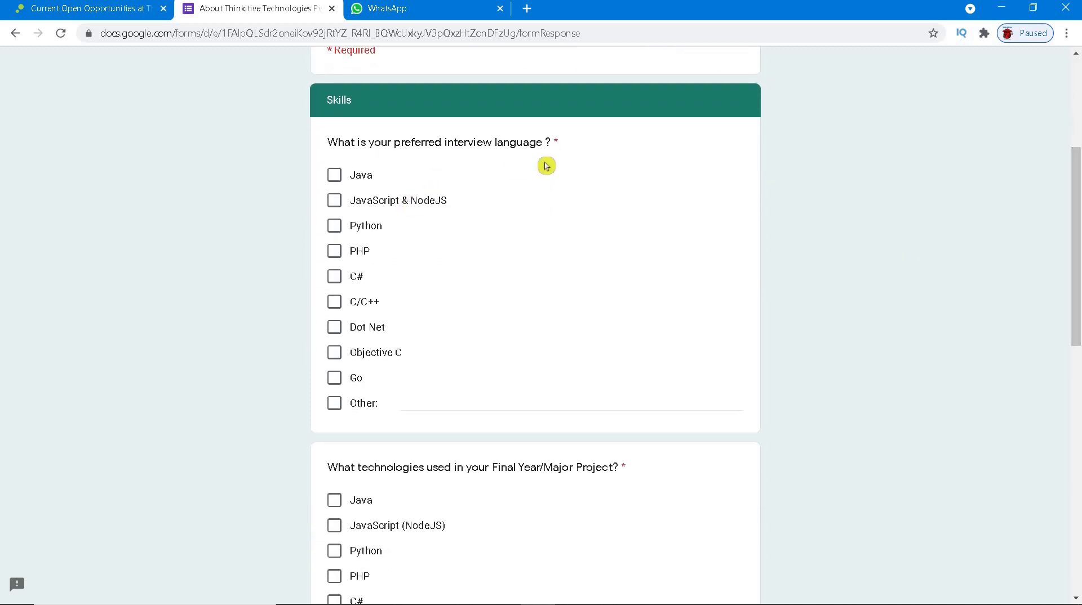
{"action": "left_click", "coordinate": [334, 303]}
{"action": "left_click", "coordinate": [334, 175]}
{"action": "left_click", "coordinate": [333, 231]}
- Tick Python for the final-year project and MySQL as the known database
{"action": "scroll", "coordinate": [1077, 282], "scroll_direction": "down", "scroll_amount": 3}
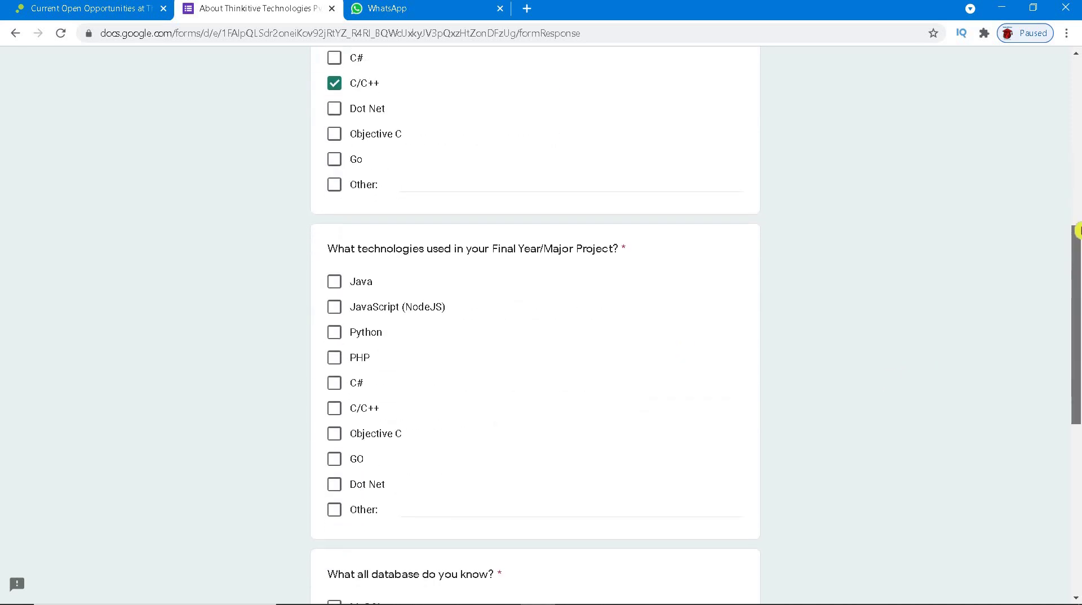
{"action": "scroll", "coordinate": [1073, 304], "scroll_direction": "up", "scroll_amount": 2}
{"action": "scroll", "coordinate": [1073, 307], "scroll_direction": "down", "scroll_amount": 4}
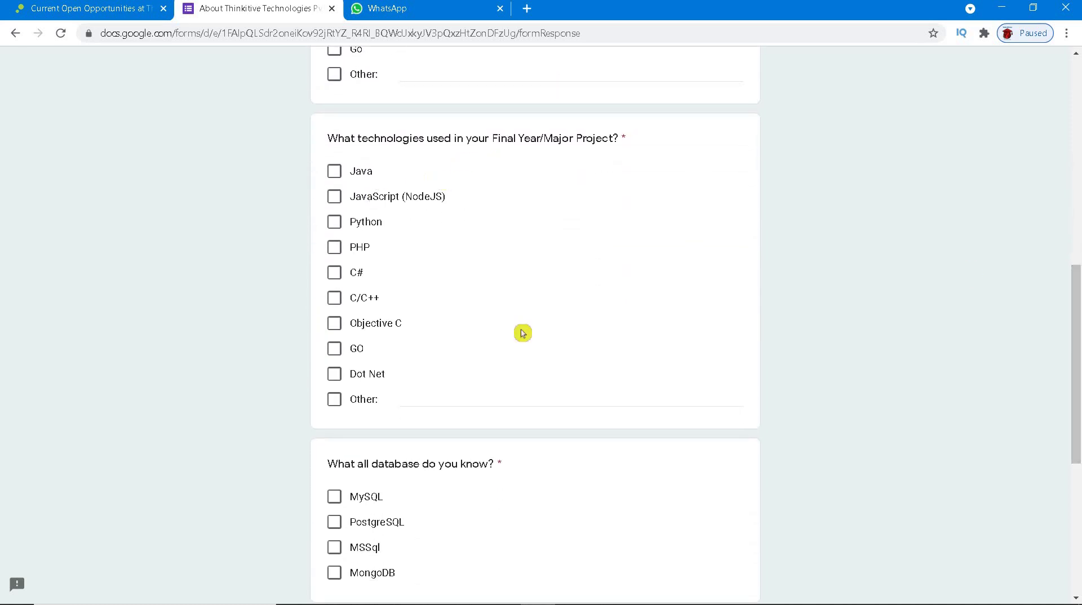
{"action": "left_click", "coordinate": [342, 226]}
{"action": "scroll", "coordinate": [1076, 388], "scroll_direction": "down", "scroll_amount": 3}
{"action": "scroll", "coordinate": [1076, 398], "scroll_direction": "down", "scroll_amount": 1}
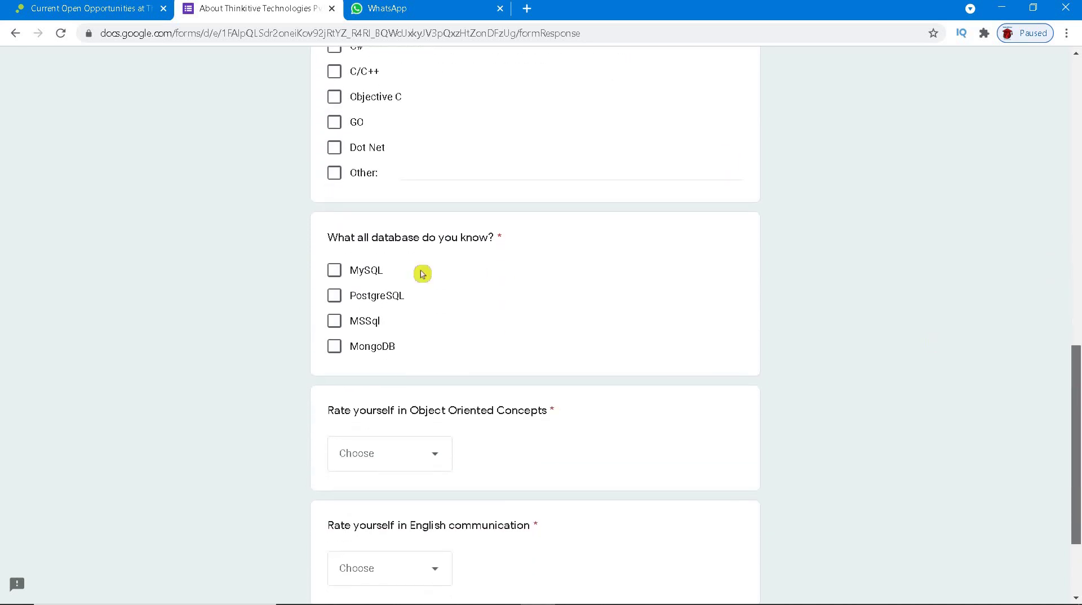
{"action": "left_click", "coordinate": [335, 271]}
{"action": "scroll", "coordinate": [1077, 437], "scroll_direction": "down", "scroll_amount": 1}
{"action": "scroll", "coordinate": [1077, 437], "scroll_direction": "down", "scroll_amount": 1}
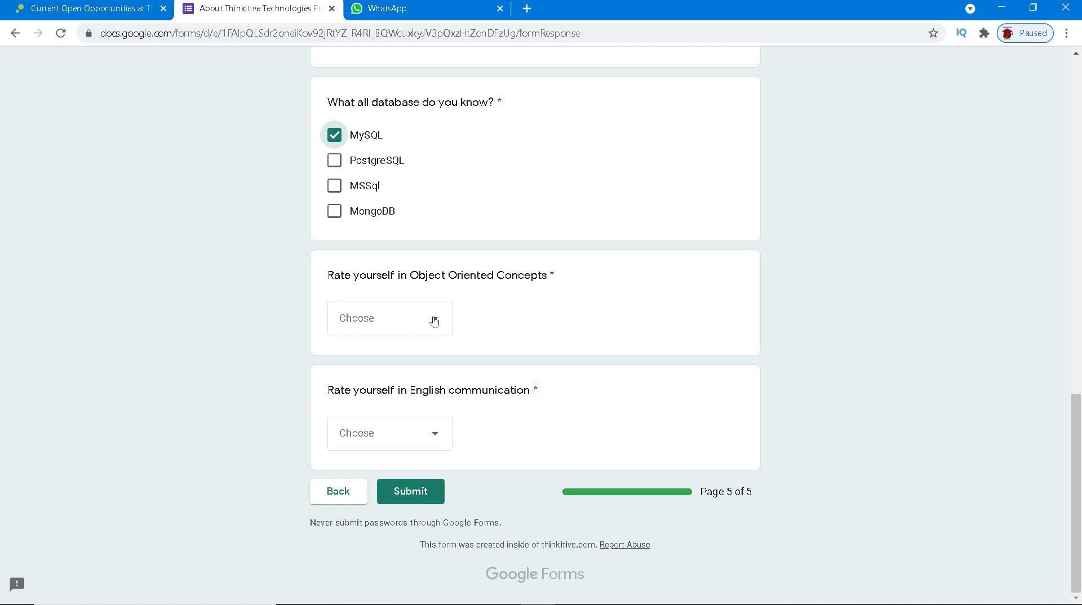
- Rate Object Oriented Concepts and English communication as Excellent, then submit the form
{"action": "left_click", "coordinate": [434, 321]}
{"action": "left_click", "coordinate": [361, 433]}
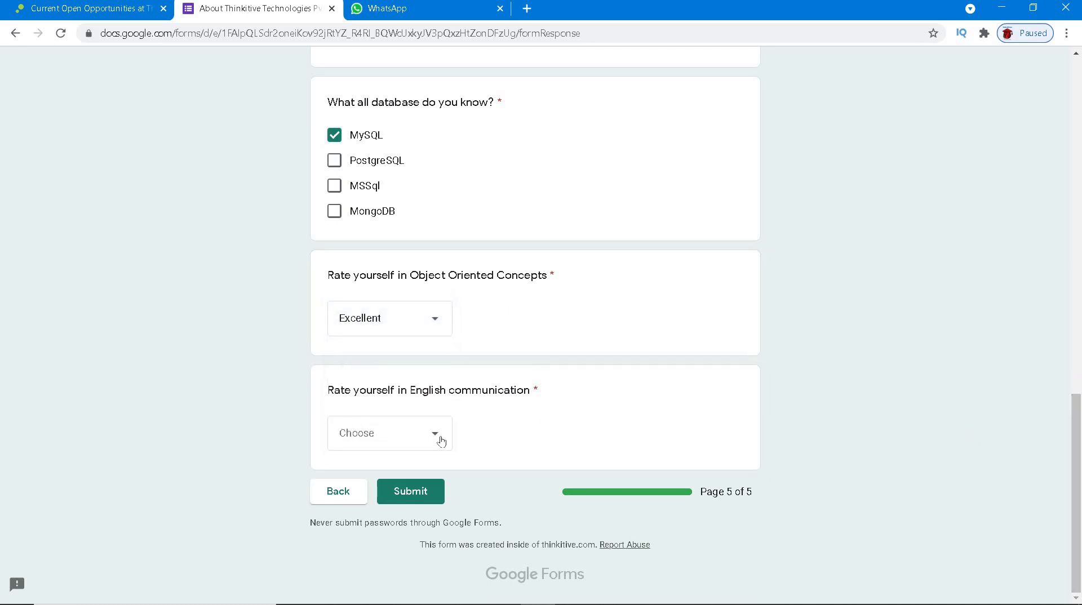
{"action": "left_click", "coordinate": [441, 440]}
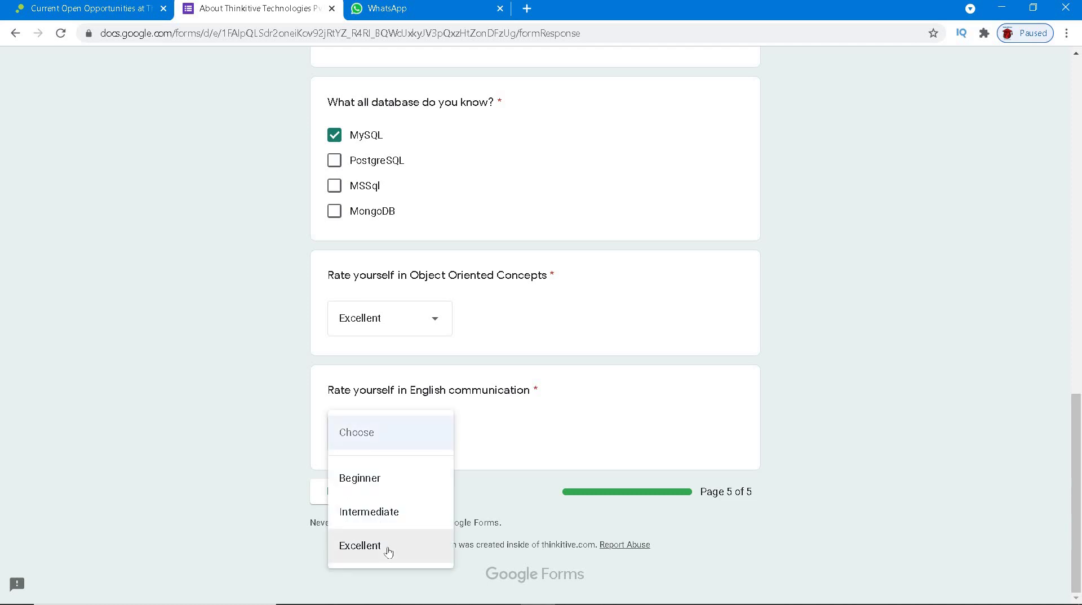
{"action": "left_click", "coordinate": [388, 549]}
{"action": "left_click", "coordinate": [416, 490]}
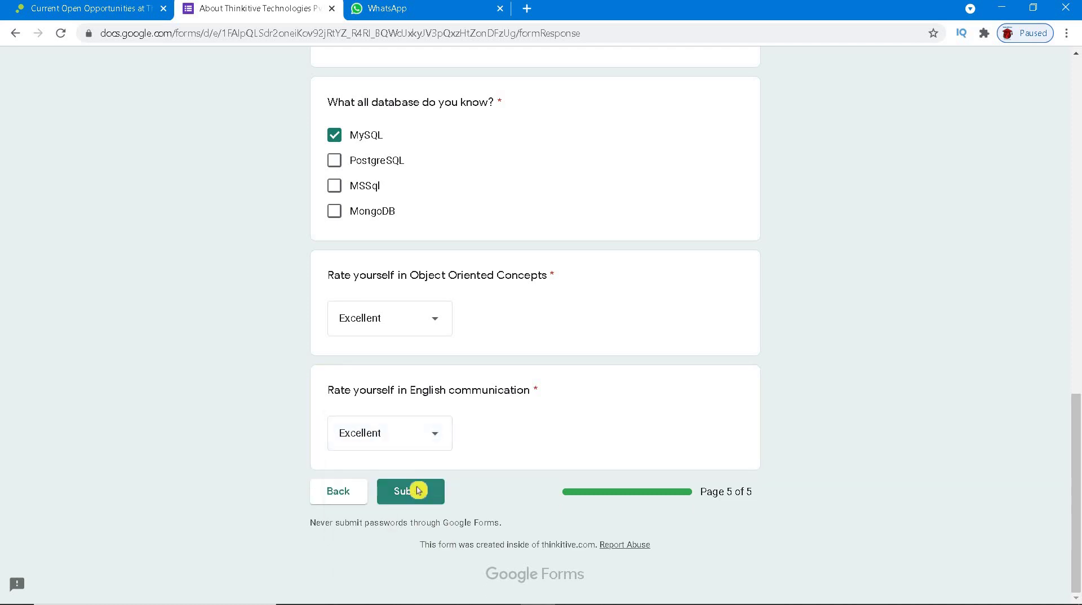